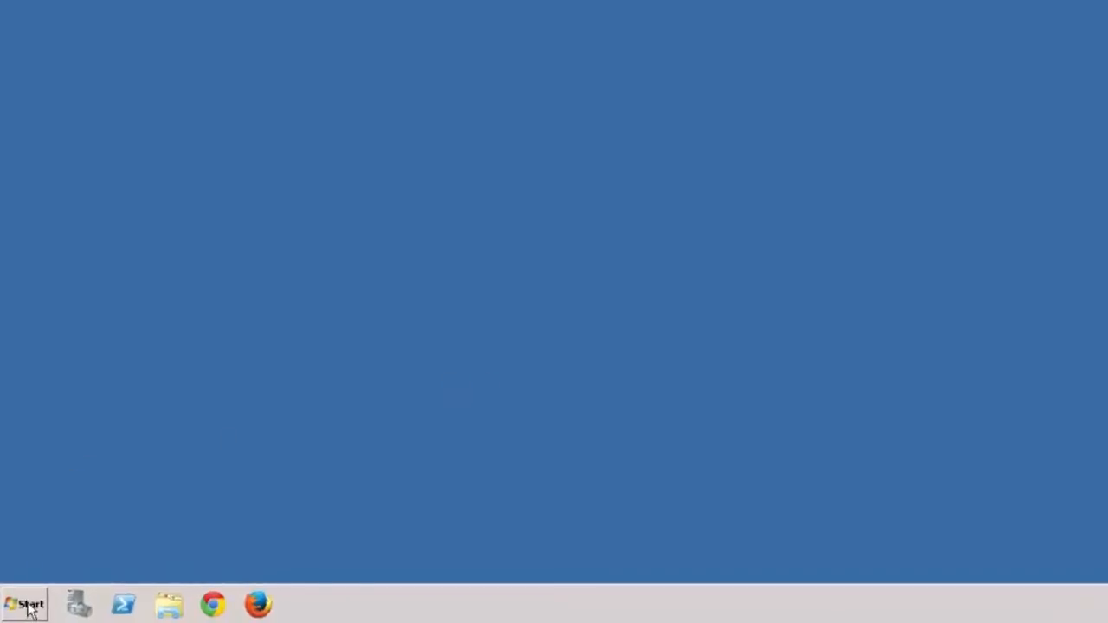
Step: View the computer's system properties from the Start menu, then close the window
{"action": "left_click", "coordinate": [29, 602]}
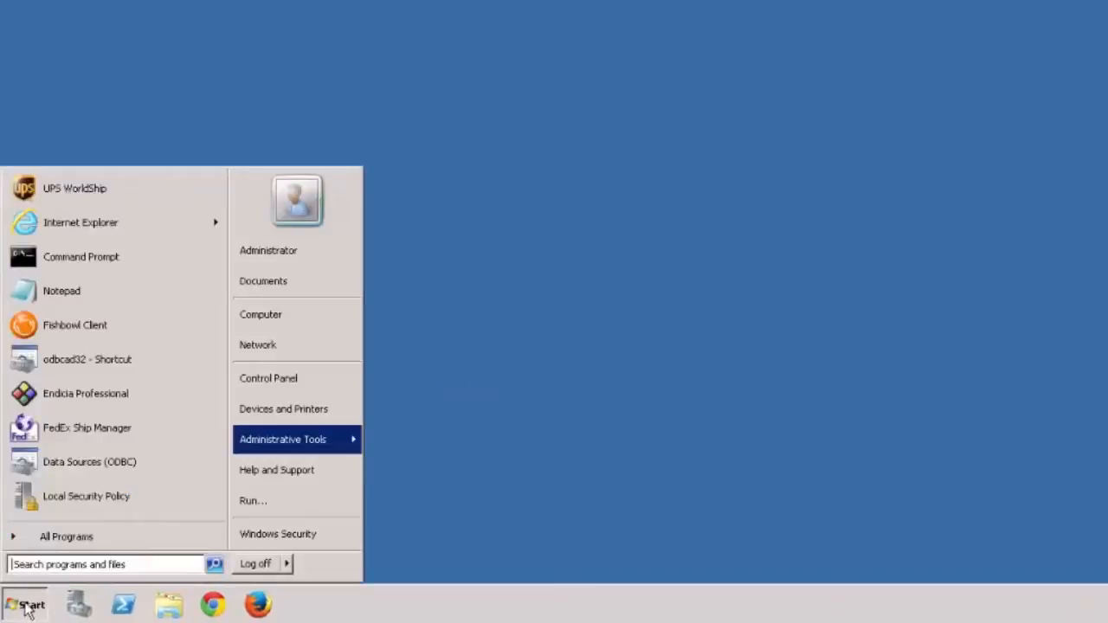
{"action": "right_click", "coordinate": [305, 331]}
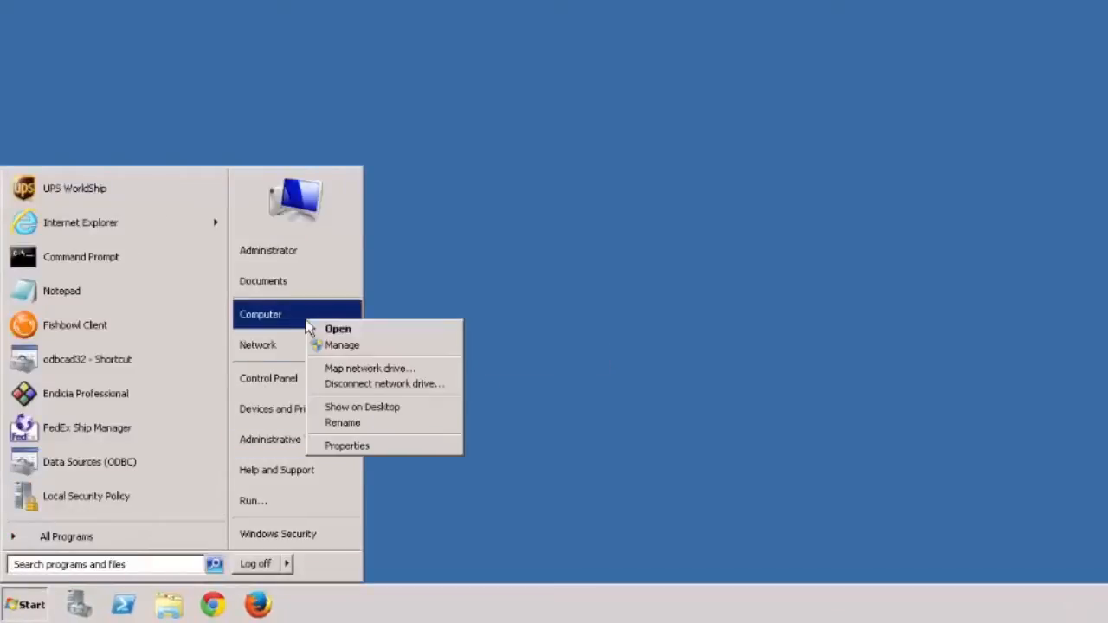
{"action": "left_click", "coordinate": [364, 447]}
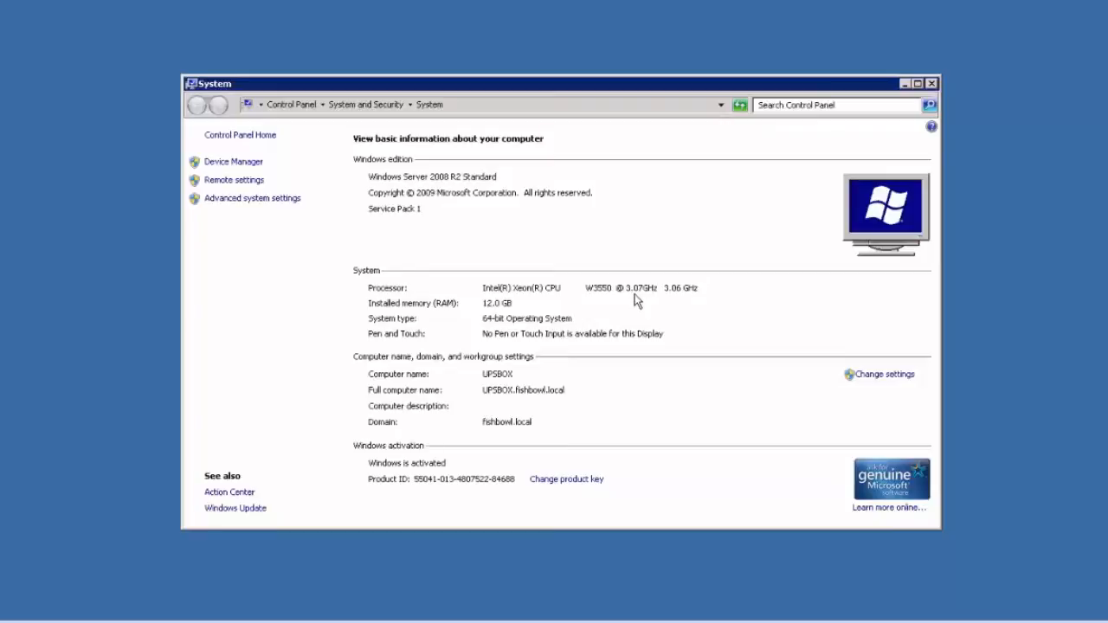
{"action": "left_click", "coordinate": [933, 85]}
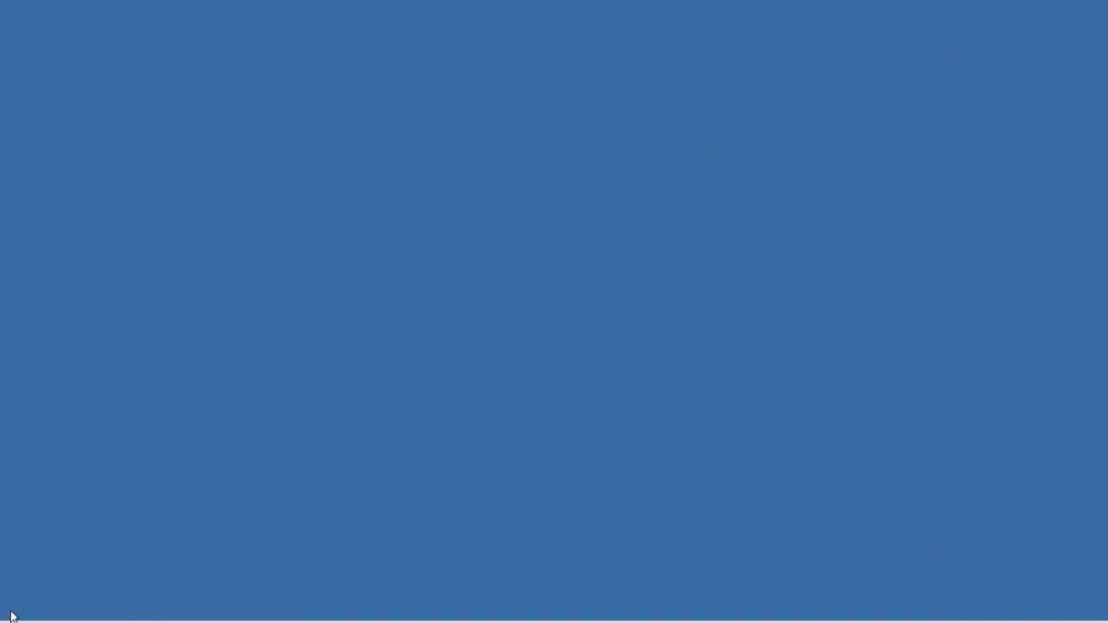
Step: Browse to C:\Program Files\Fishbowl 2015.3\odbc and select the Firebird ODBC installer
{"action": "left_click", "coordinate": [216, 622]}
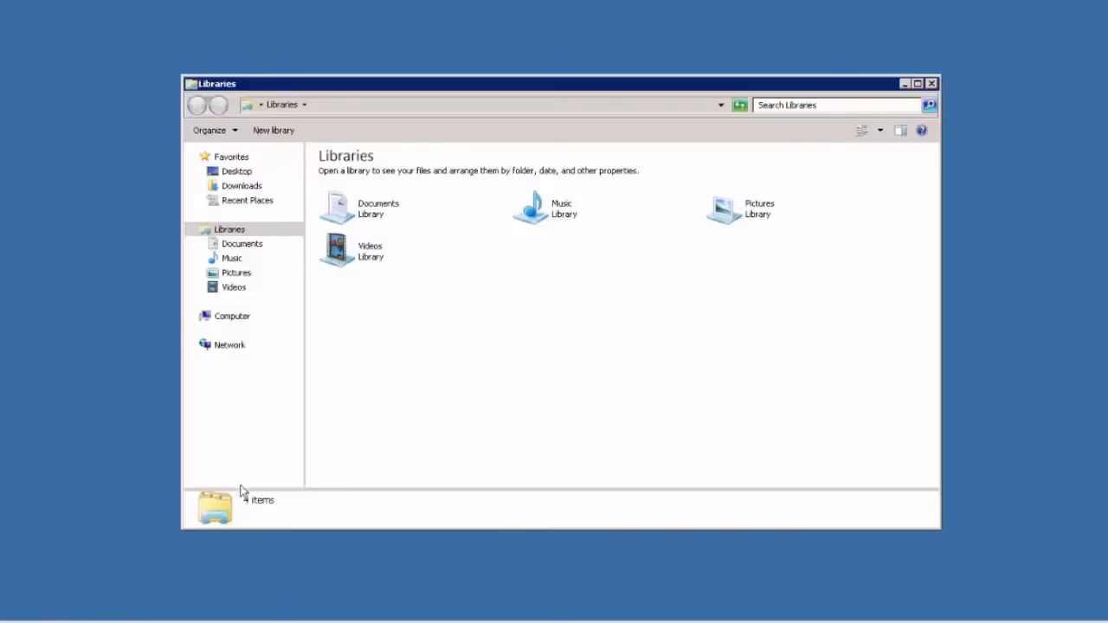
{"action": "left_click", "coordinate": [242, 318]}
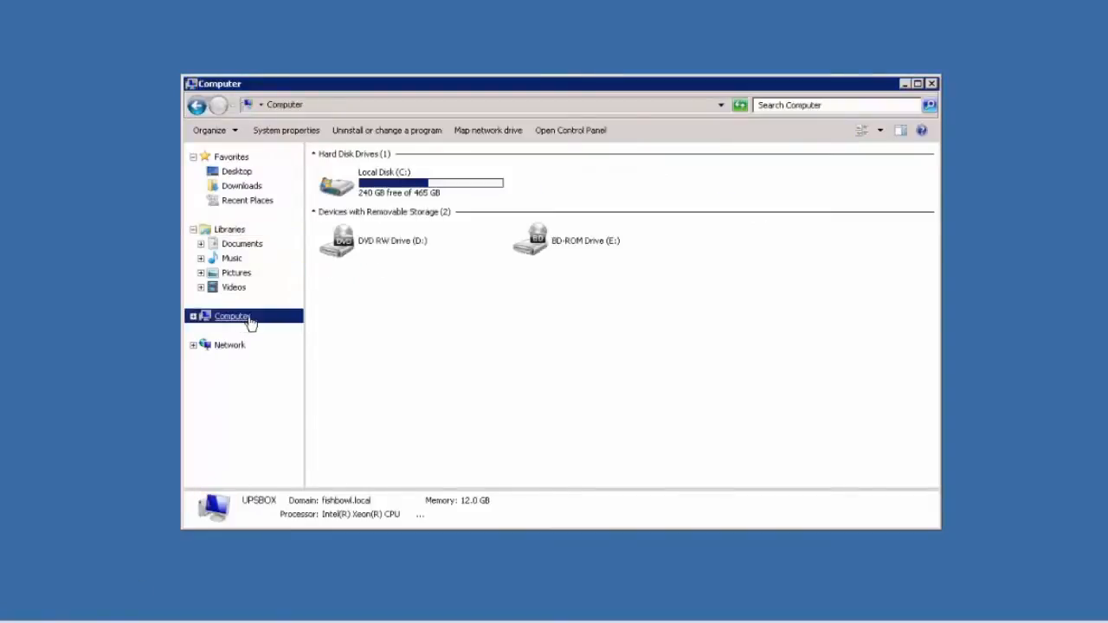
{"action": "double_click", "coordinate": [397, 189]}
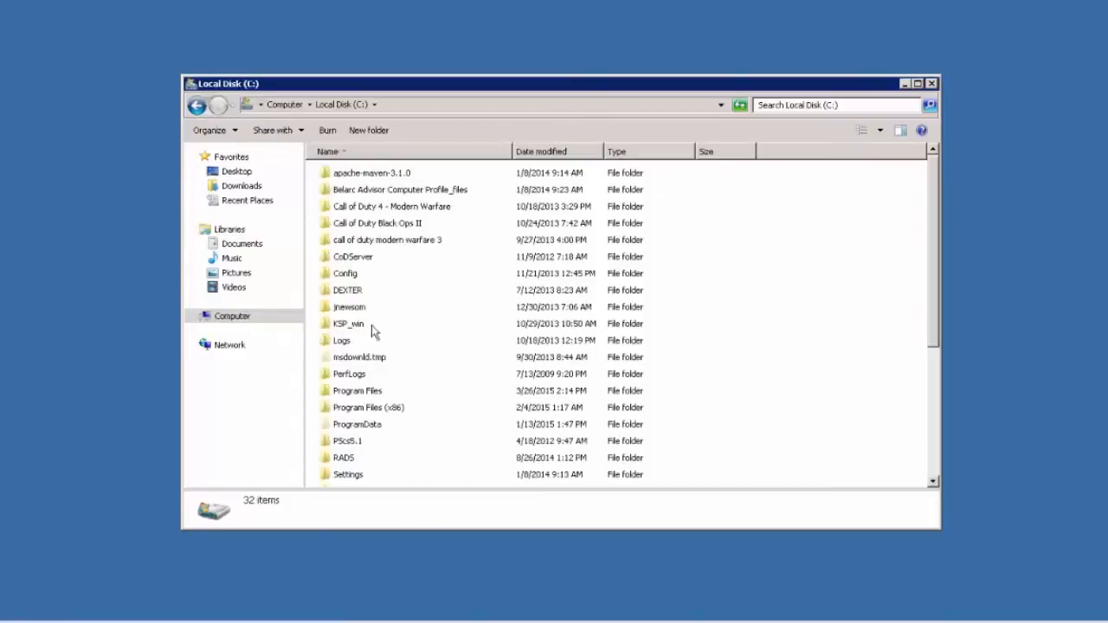
{"action": "double_click", "coordinate": [372, 393]}
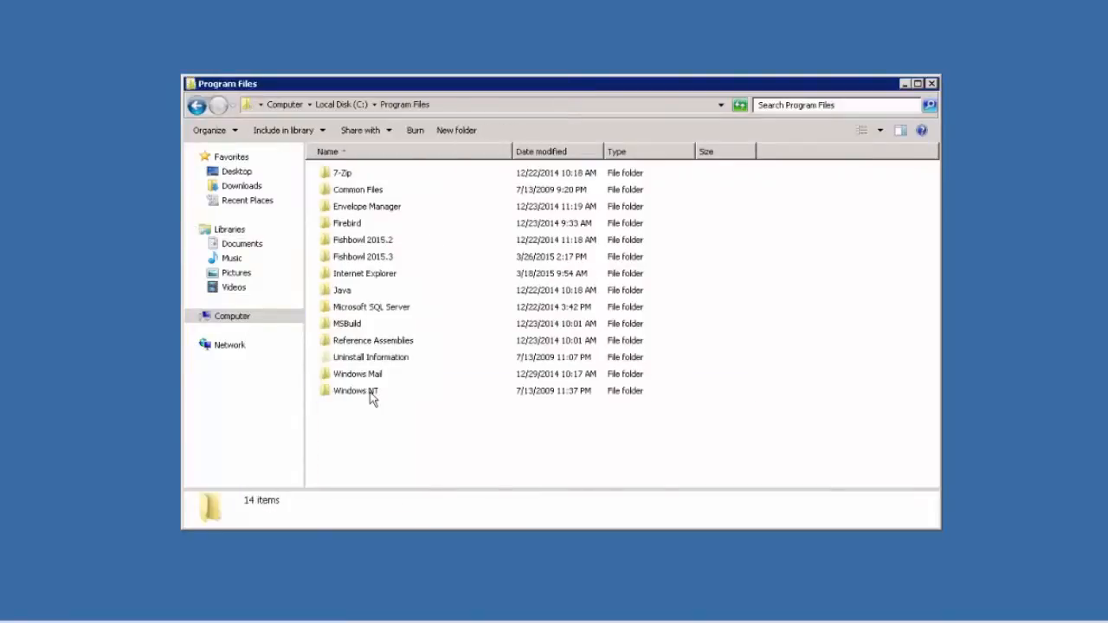
{"action": "double_click", "coordinate": [372, 257]}
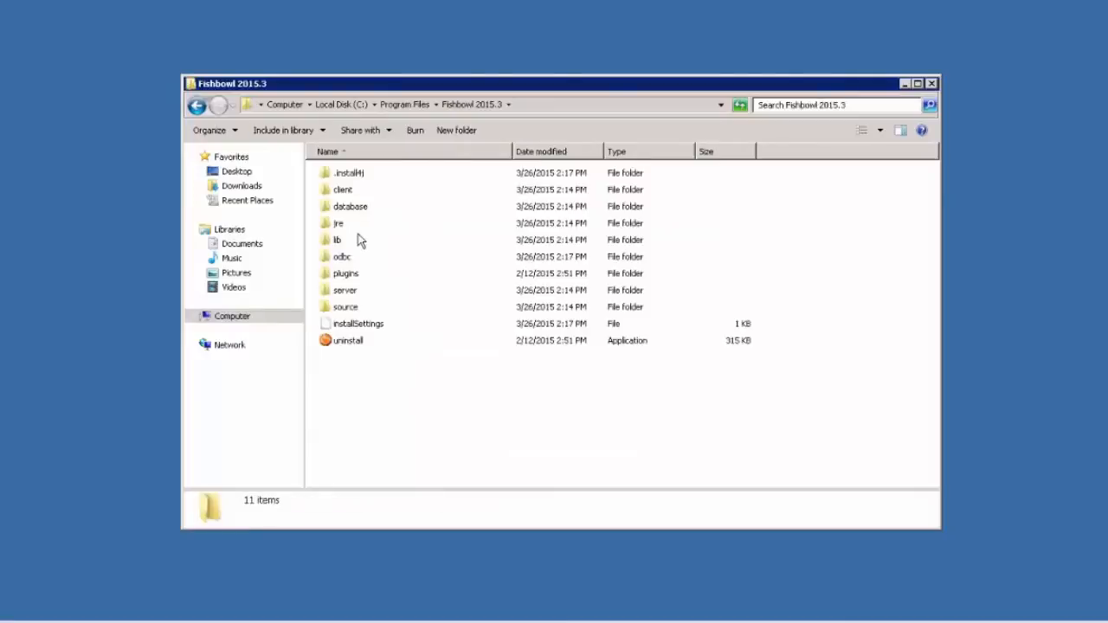
{"action": "double_click", "coordinate": [348, 258]}
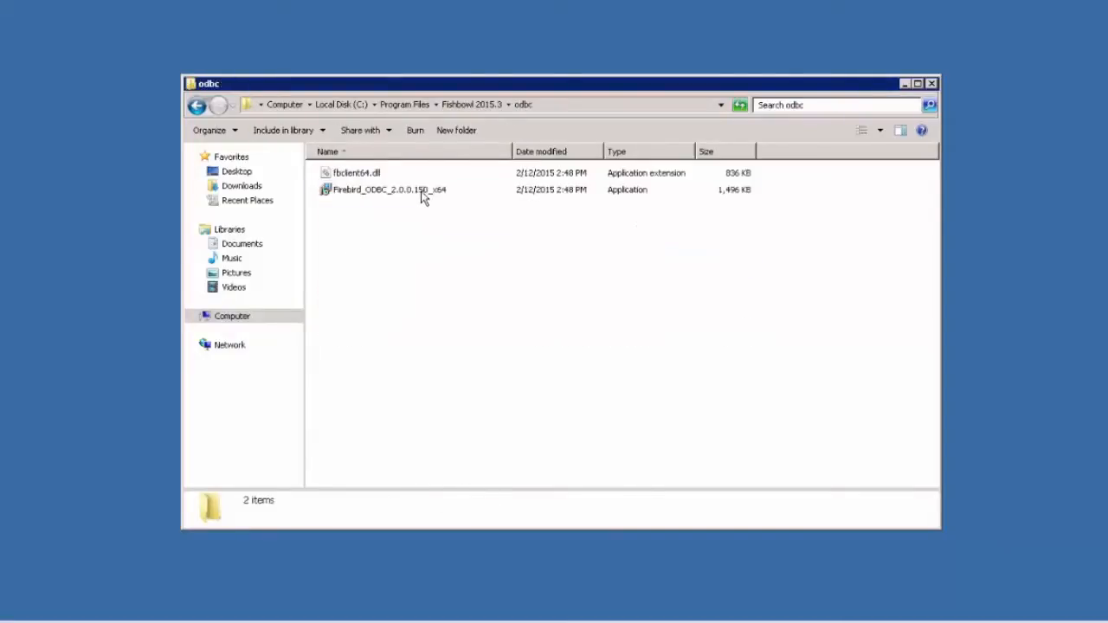
{"action": "left_click", "coordinate": [421, 194]}
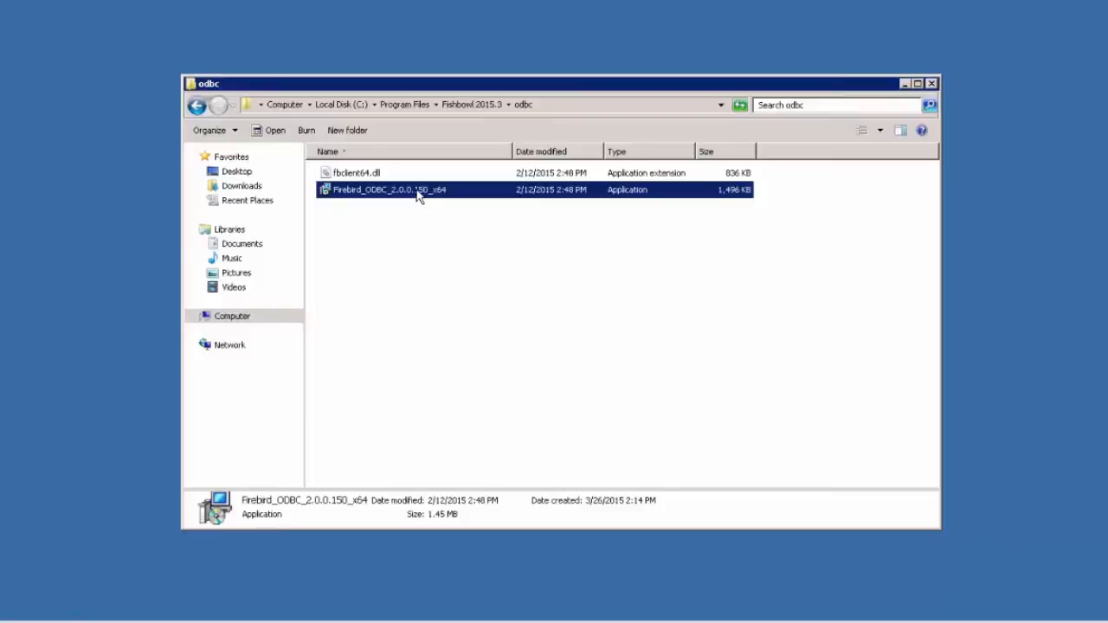
Step: Launch the Firebird_ODBC_2.0.0.150_x64 installer and accept its license agreement
{"action": "double_click", "coordinate": [417, 192]}
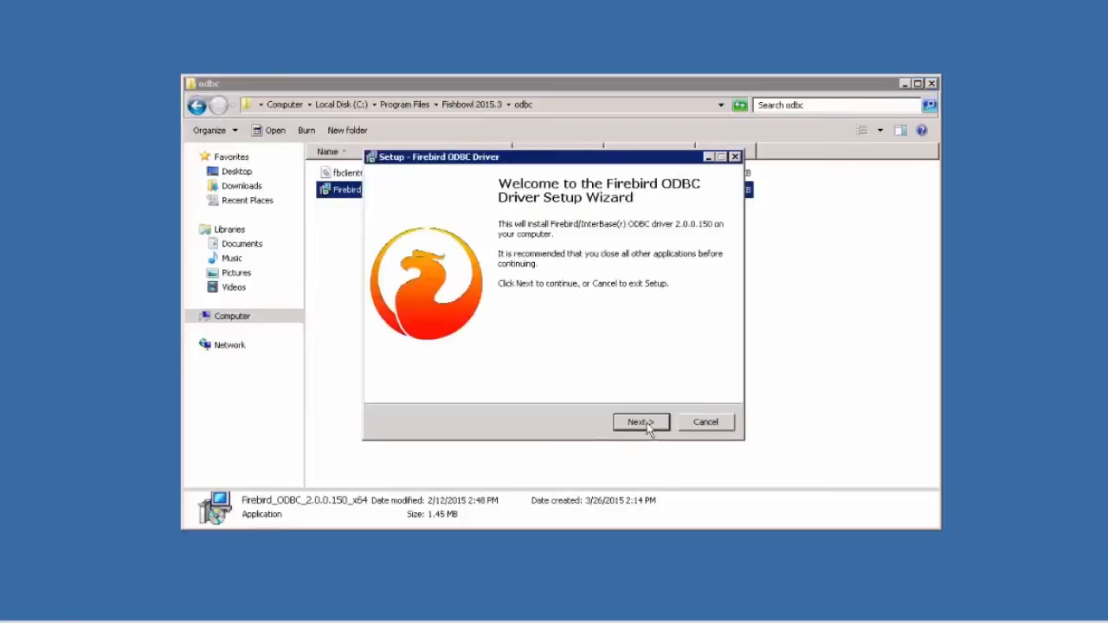
{"action": "left_click", "coordinate": [645, 424]}
{"action": "left_click", "coordinate": [476, 373]}
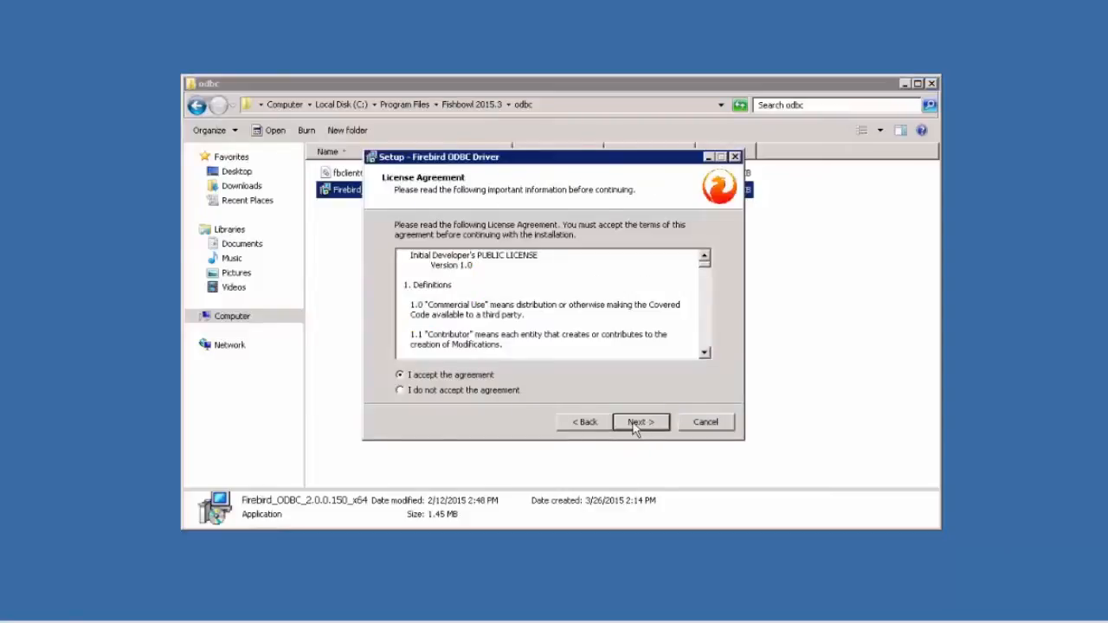
{"action": "left_click", "coordinate": [636, 427]}
{"action": "left_click", "coordinate": [638, 427]}
{"action": "left_click", "coordinate": [641, 426]}
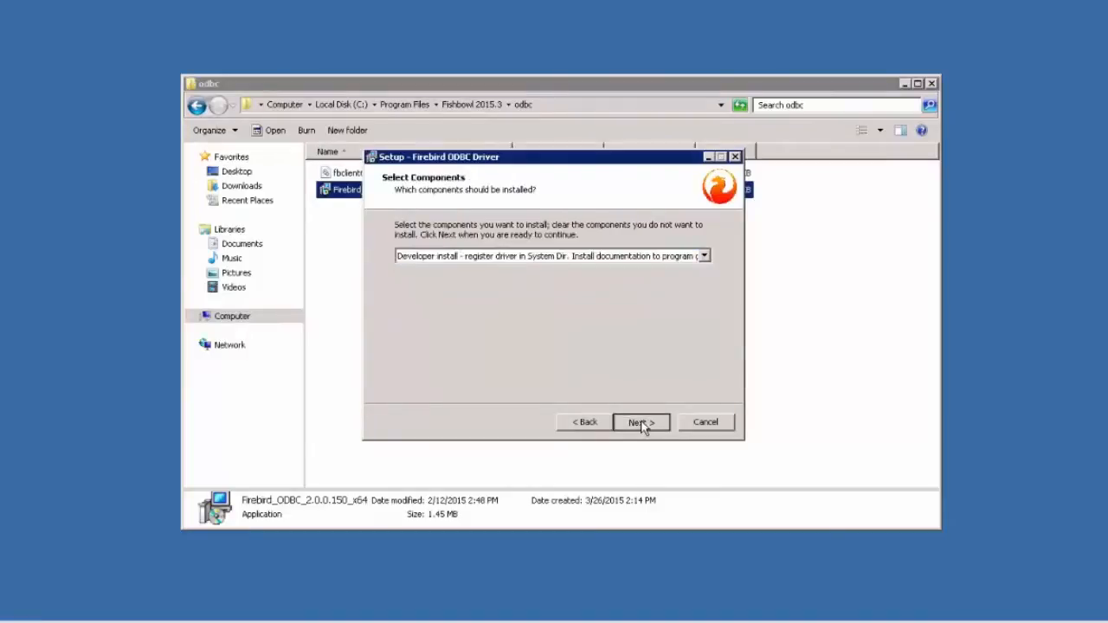
Step: Install with default components, skip the readme, finish setup, and clear away the Explorer window
{"action": "left_click", "coordinate": [641, 424]}
{"action": "left_click", "coordinate": [642, 424]}
{"action": "left_click", "coordinate": [642, 424]}
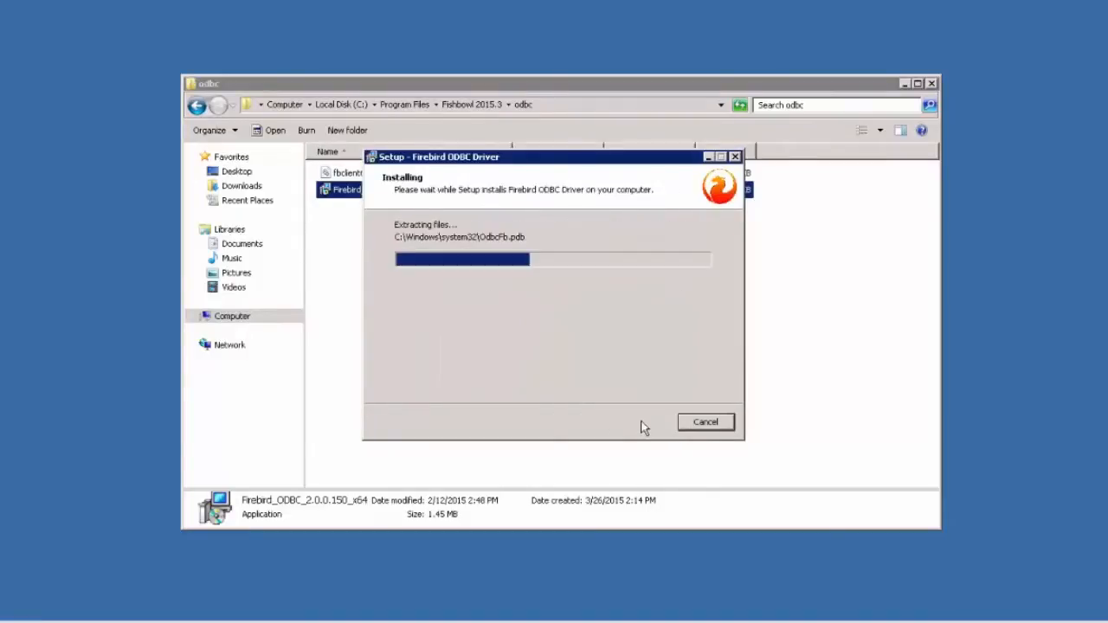
{"action": "left_click", "coordinate": [642, 424]}
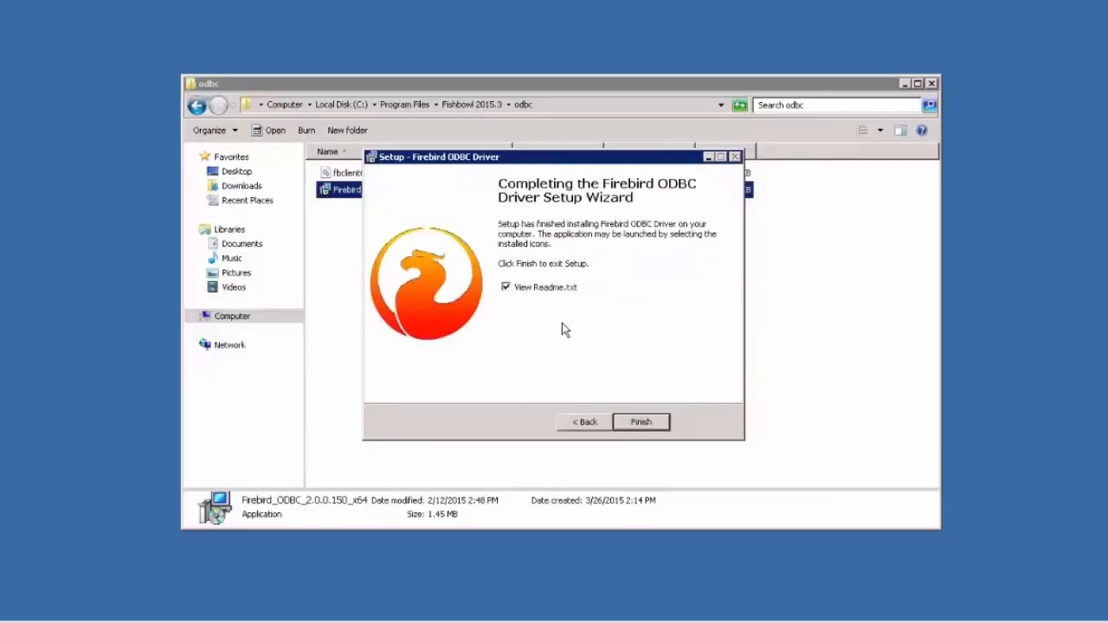
{"action": "left_click", "coordinate": [552, 288]}
{"action": "left_click", "coordinate": [649, 423]}
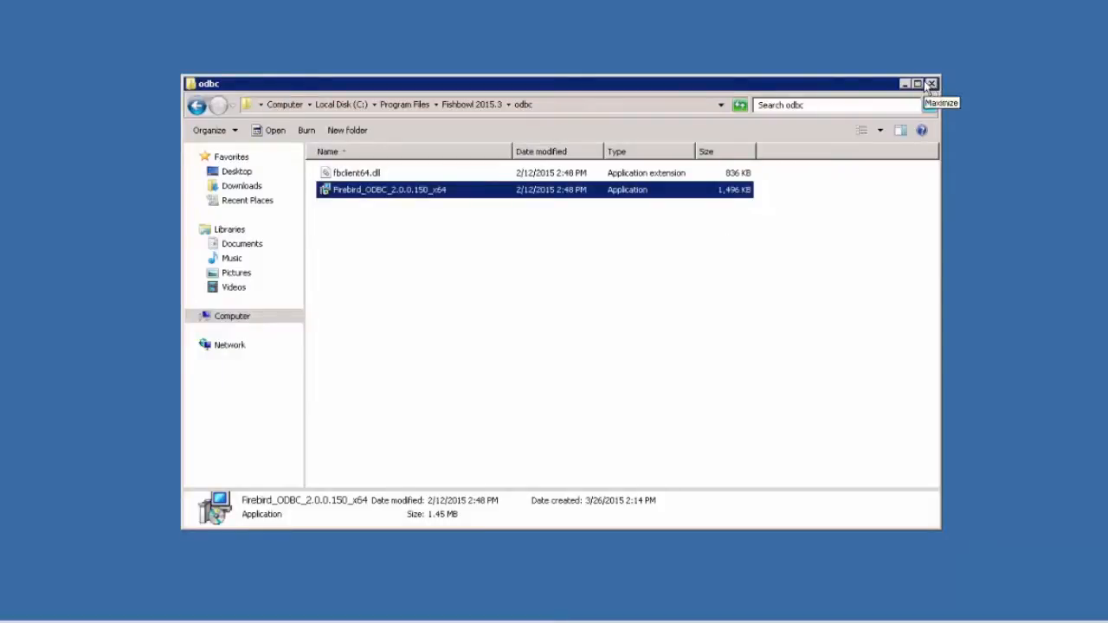
{"action": "left_click", "coordinate": [901, 88]}
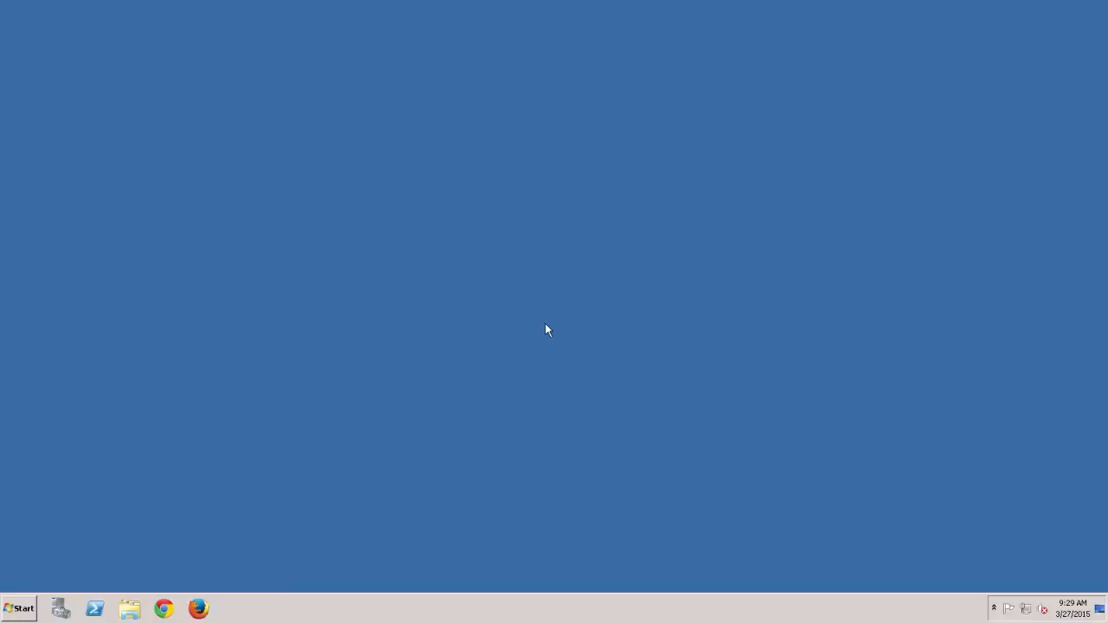
Step: Search Control Panel for 'odbc', open Administrative Tools, and launch Data Sources (ODBC)
{"action": "left_click", "coordinate": [24, 608]}
{"action": "left_click", "coordinate": [227, 437]}
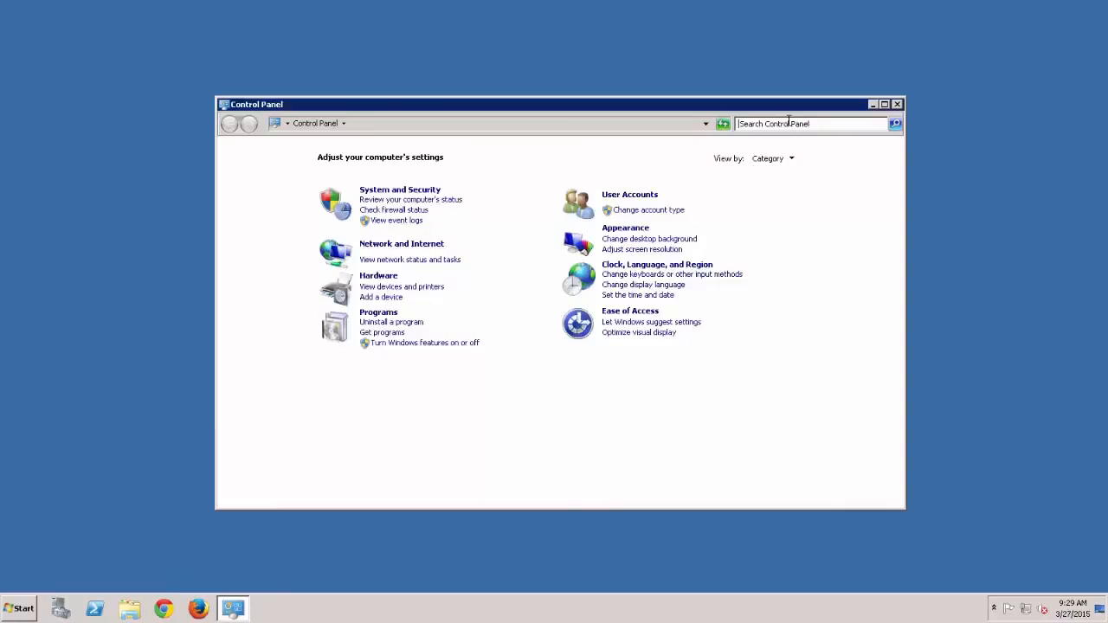
{"action": "left_click", "coordinate": [786, 122]}
{"action": "type", "text": "odbc"}
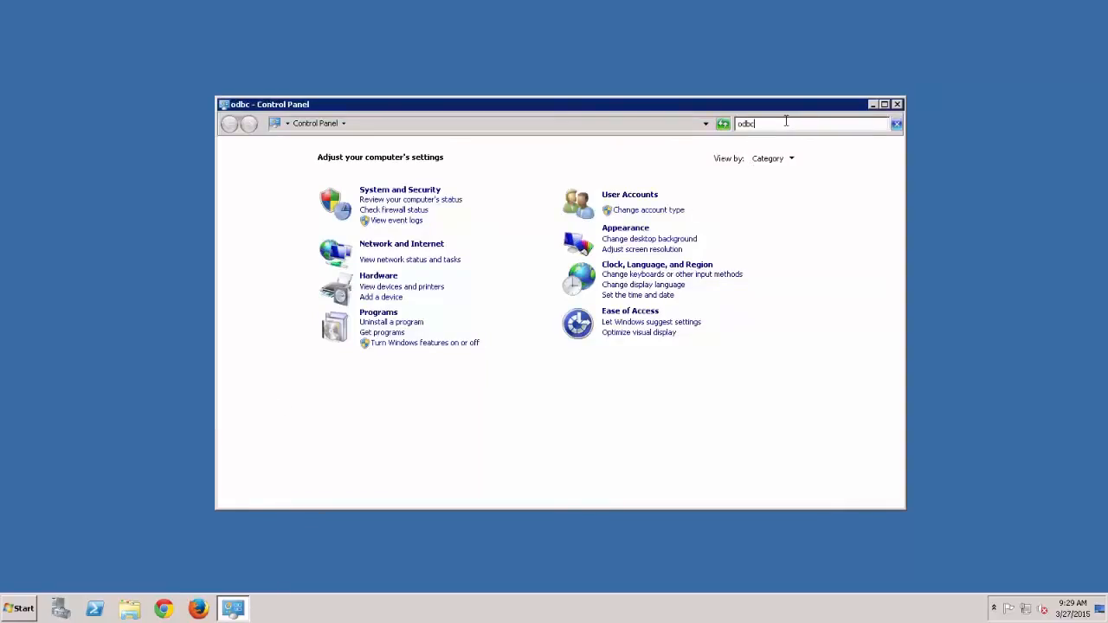
{"action": "left_click", "coordinate": [331, 158]}
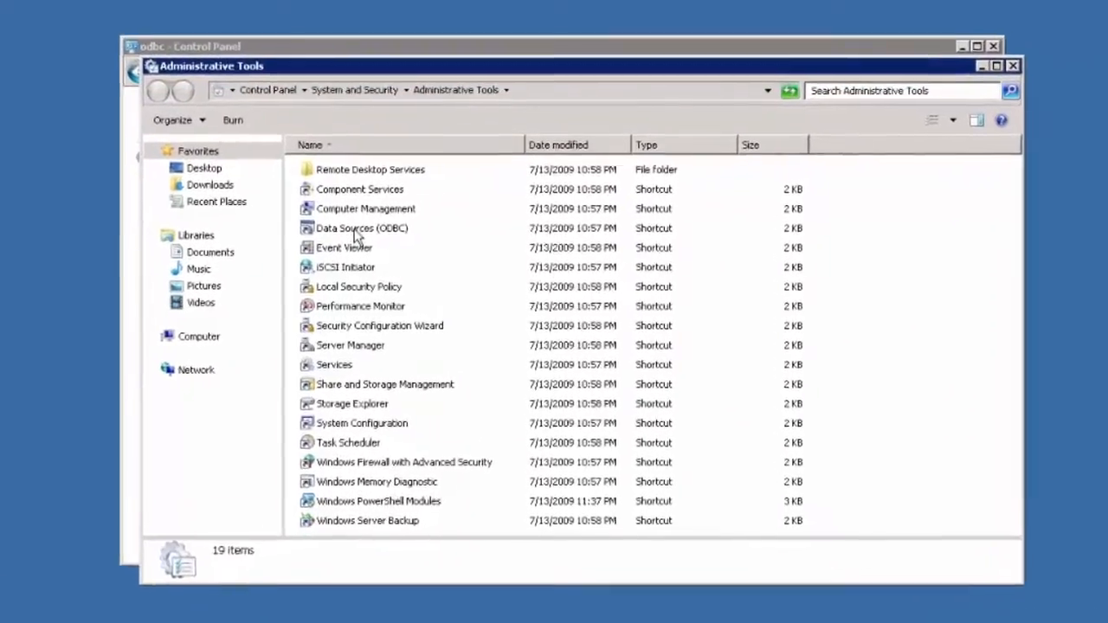
{"action": "double_click", "coordinate": [397, 247]}
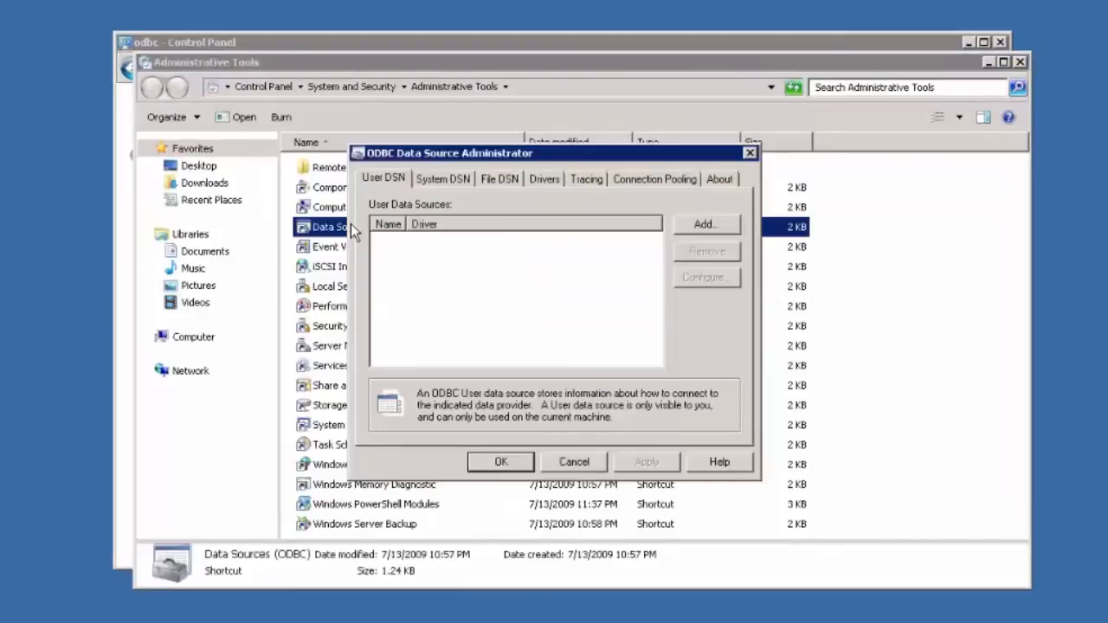
Step: Add a new System DSN using the Firebird/InterBase driver
{"action": "left_click", "coordinate": [456, 183]}
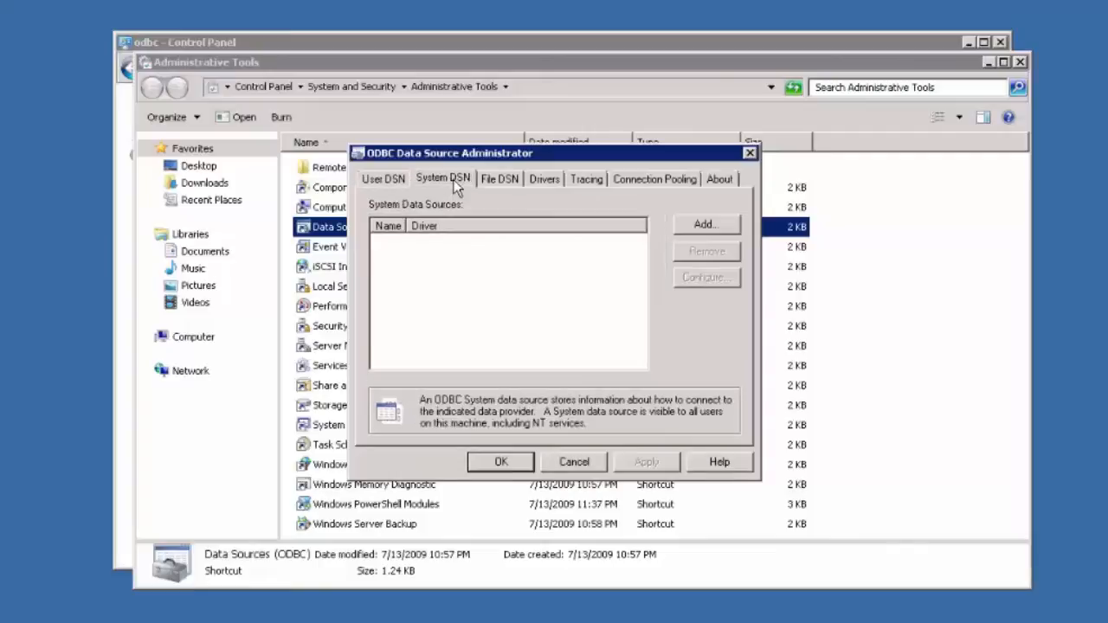
{"action": "left_click", "coordinate": [731, 225]}
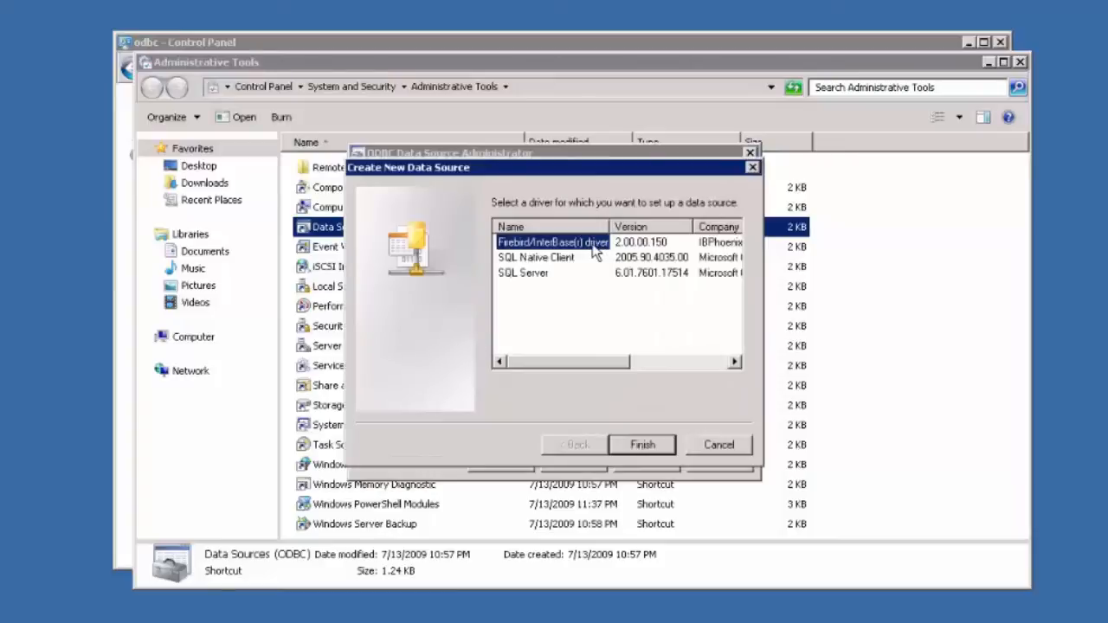
{"action": "left_click", "coordinate": [645, 445]}
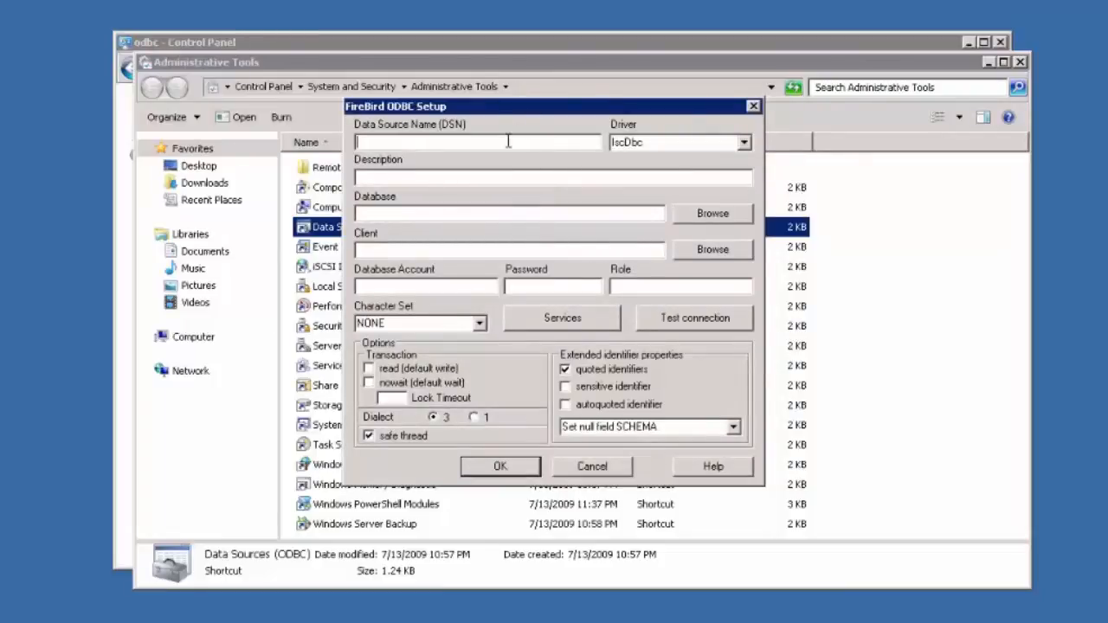
Step: Name the data source 'Fishbowl' and browse for its database file
{"action": "type", "text": "Fishbowl"}
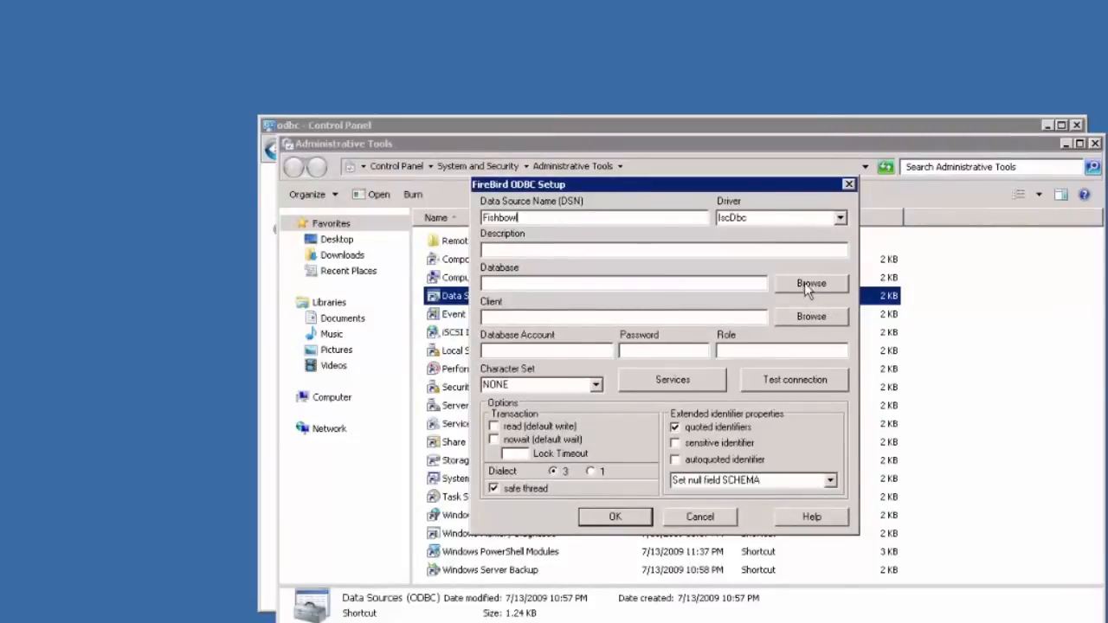
{"action": "left_click", "coordinate": [811, 286]}
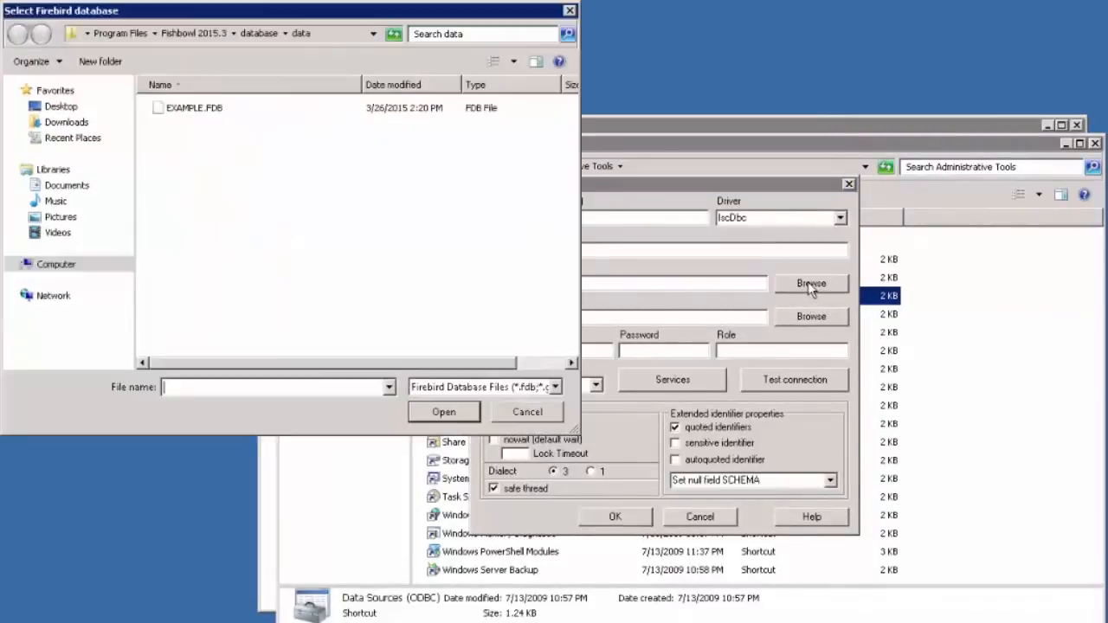
Step: Choose C:\Program Files\Fishbowl 2015.3\database\data\EXAMPLE.FDB as the database file
{"action": "left_click", "coordinate": [52, 264]}
{"action": "double_click", "coordinate": [236, 121]}
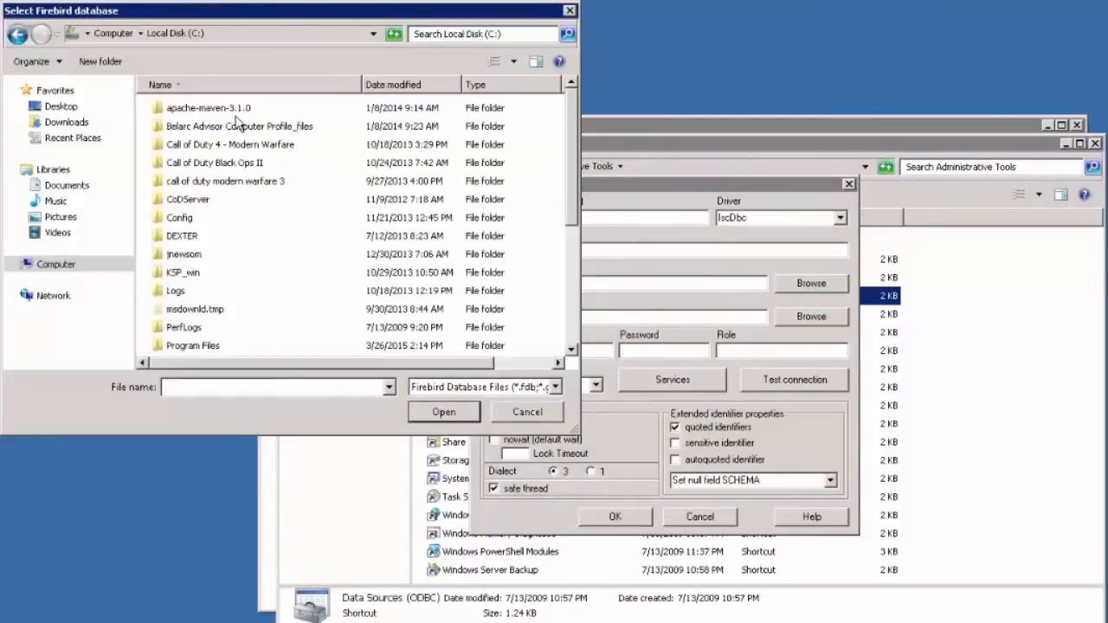
{"action": "left_click", "coordinate": [210, 351]}
{"action": "double_click", "coordinate": [211, 351]}
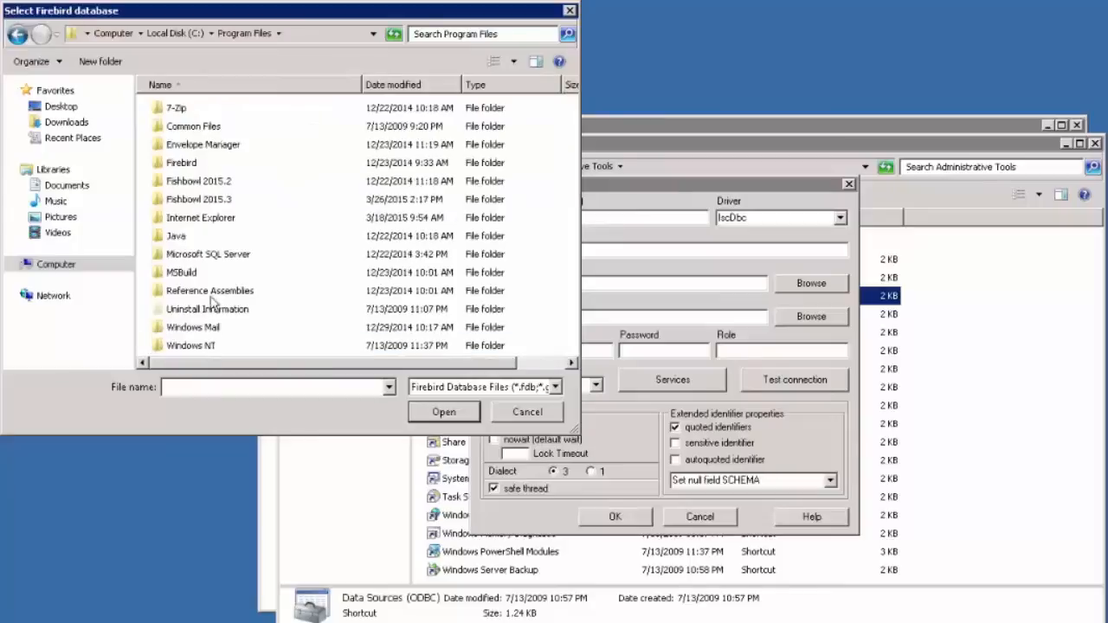
{"action": "double_click", "coordinate": [216, 206]}
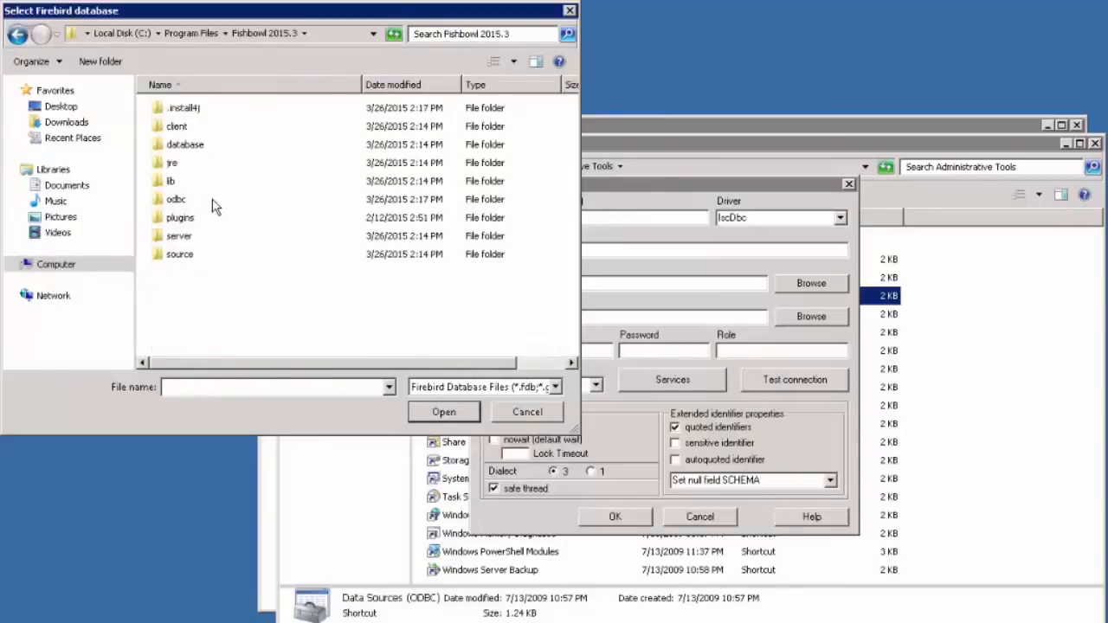
{"action": "double_click", "coordinate": [187, 148]}
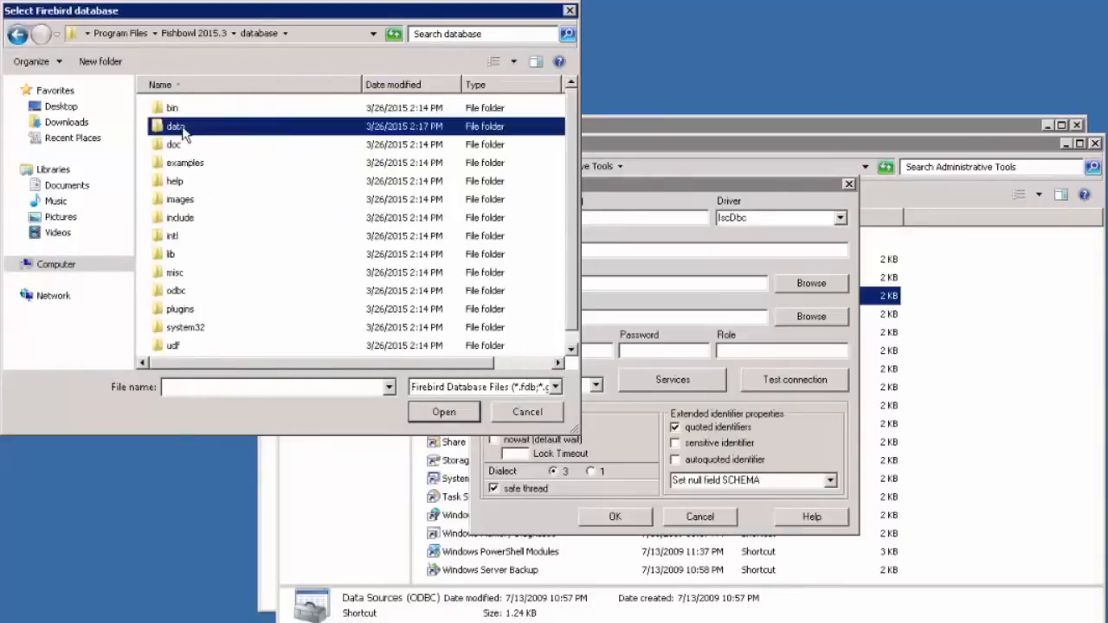
{"action": "double_click", "coordinate": [176, 126]}
{"action": "left_click", "coordinate": [204, 111]}
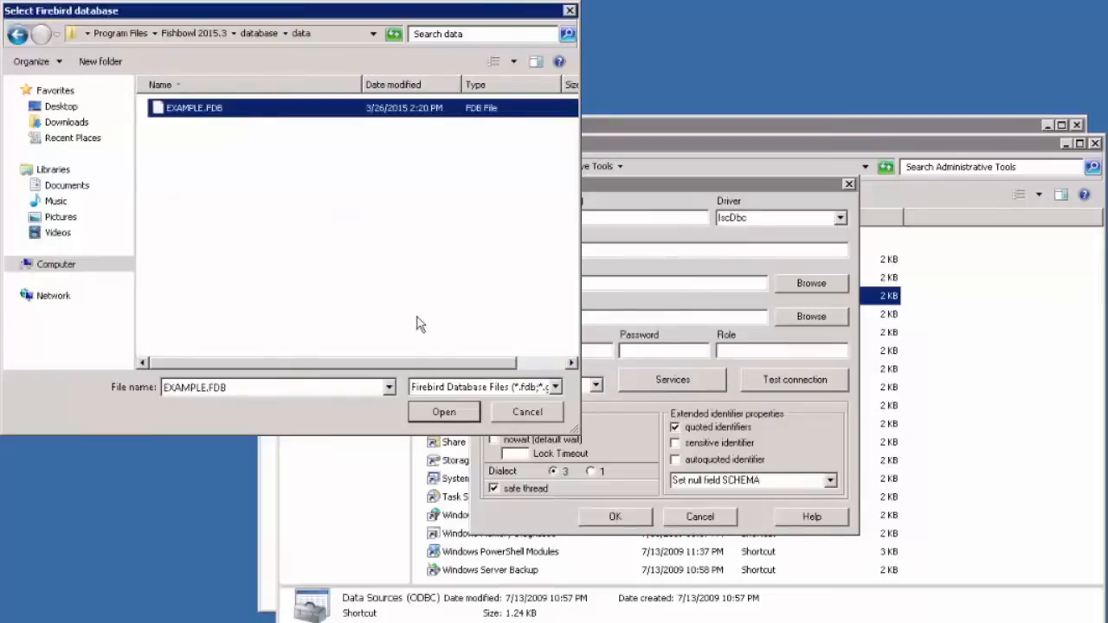
{"action": "left_click", "coordinate": [465, 414]}
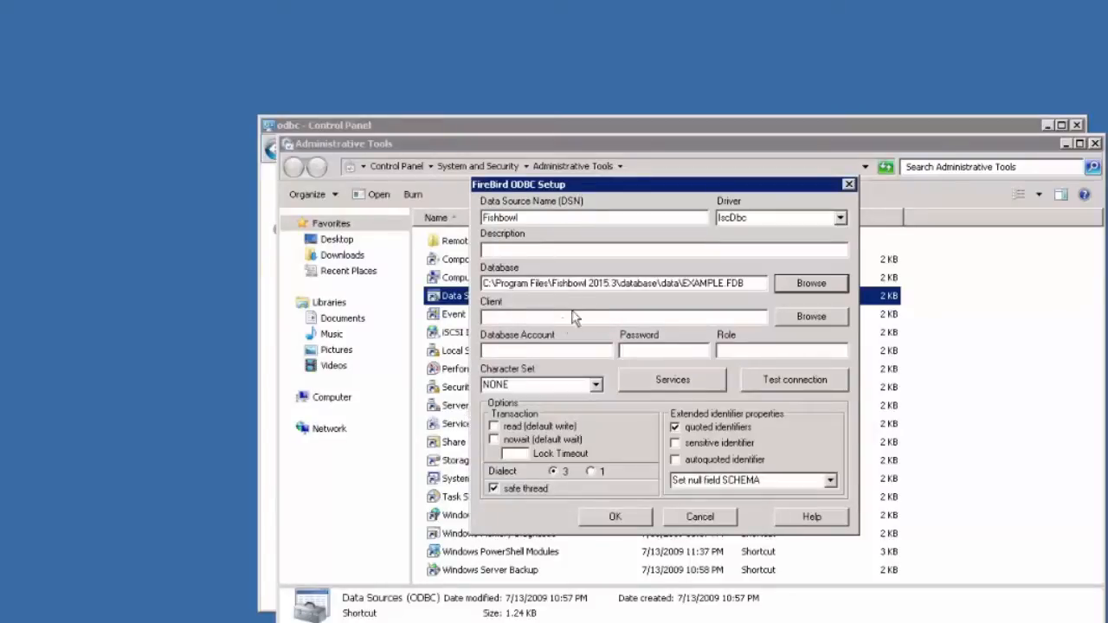
{"action": "left_click", "coordinate": [486, 286]}
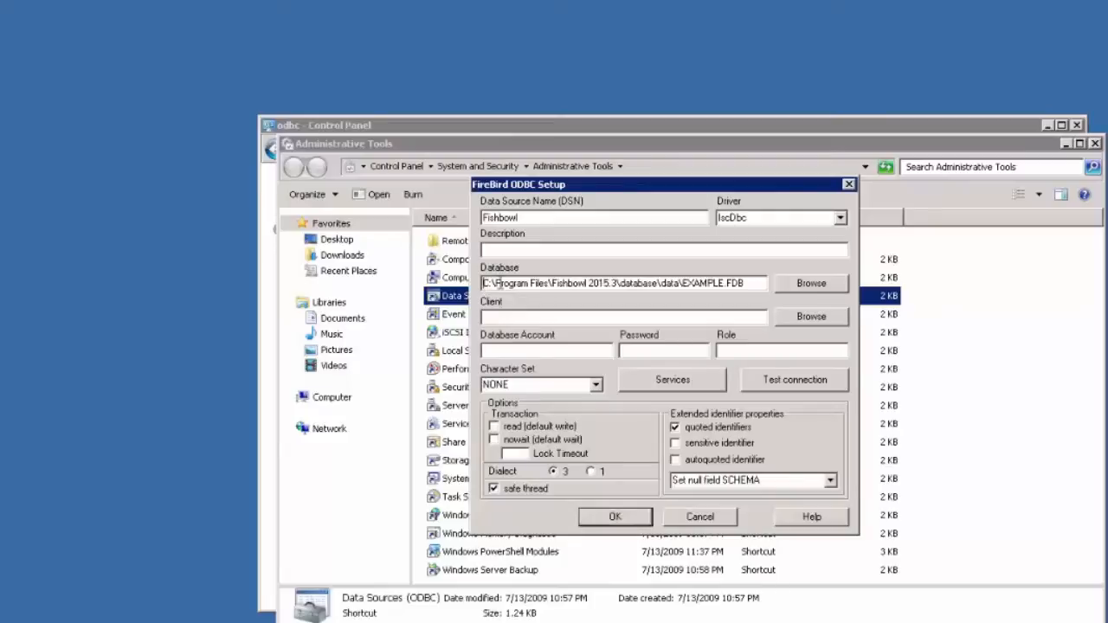
{"action": "type", "text": "192.1"}
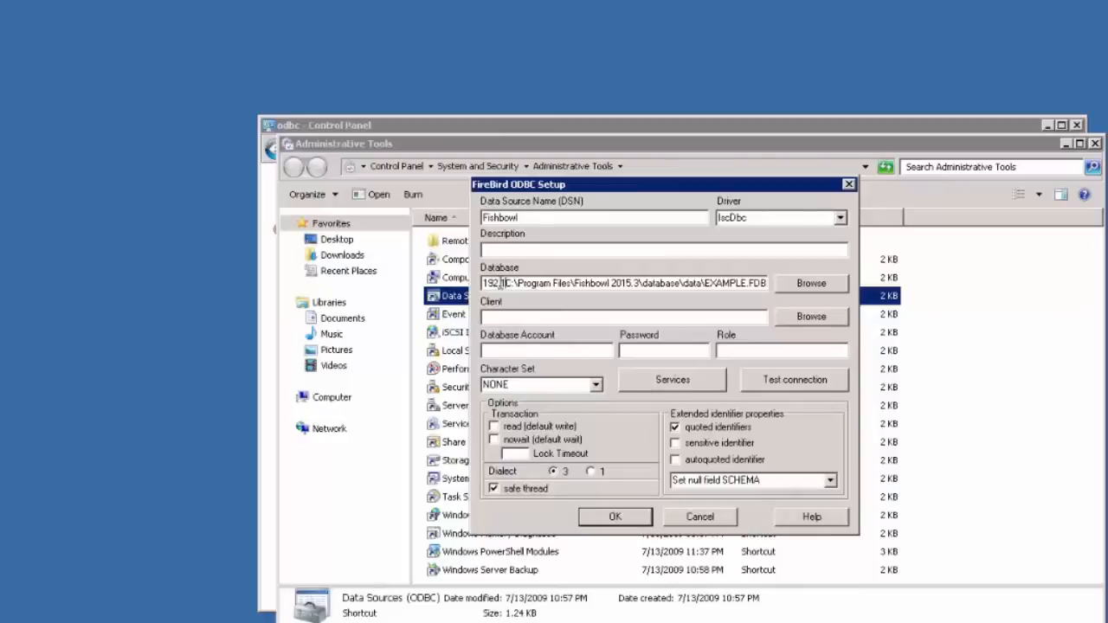
{"action": "type", "text": ".1.1"}
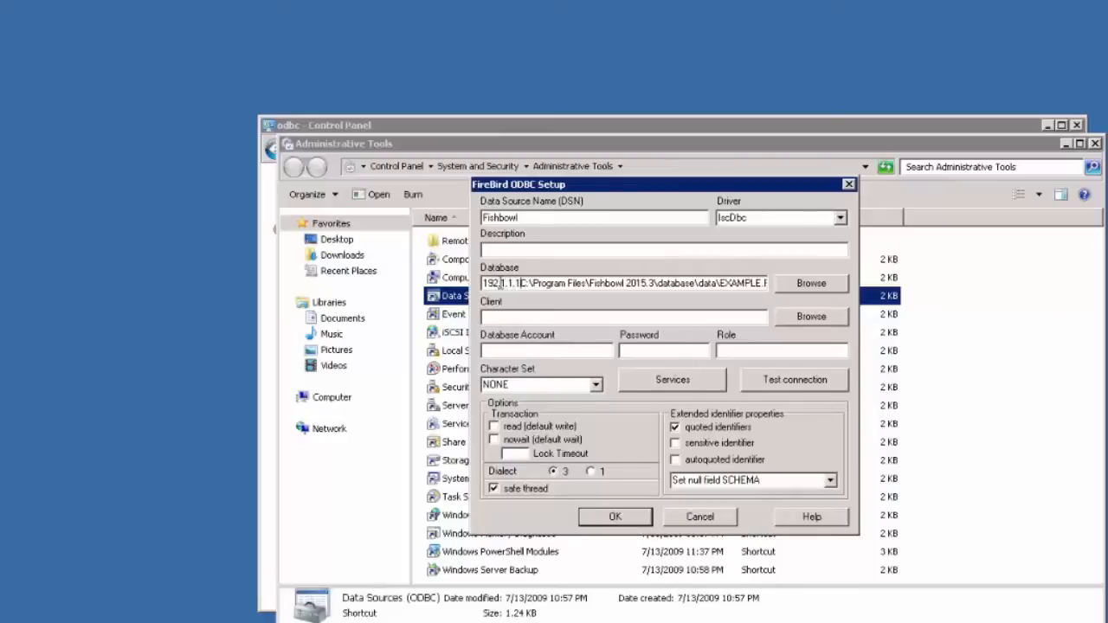
{"action": "type", "text": ":"}
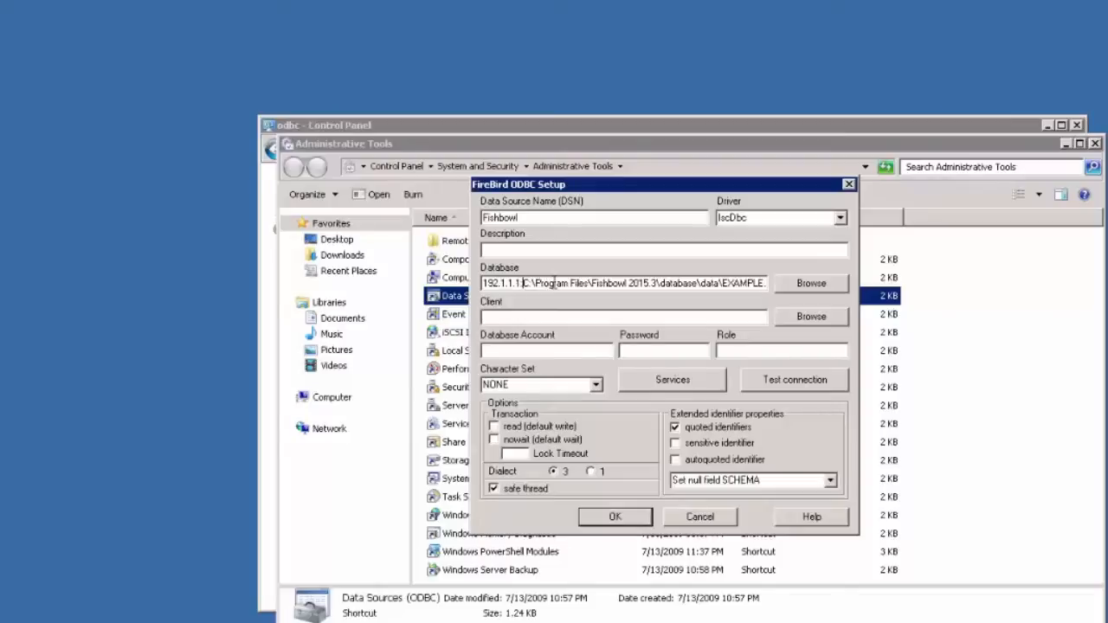
{"action": "key", "text": "BackSpace"}
{"action": "key", "text": "BackSpace"}
{"action": "key", "text": "BackSpace"}
{"action": "key", "text": "BackSpace"}
{"action": "key", "text": "BackSpace"}
{"action": "key", "text": "BackSpace"}
{"action": "key", "text": "BackSpace"}
{"action": "key", "text": "BackSpace"}
{"action": "key", "text": "BackSpace"}
{"action": "key", "text": "BackSpace"}
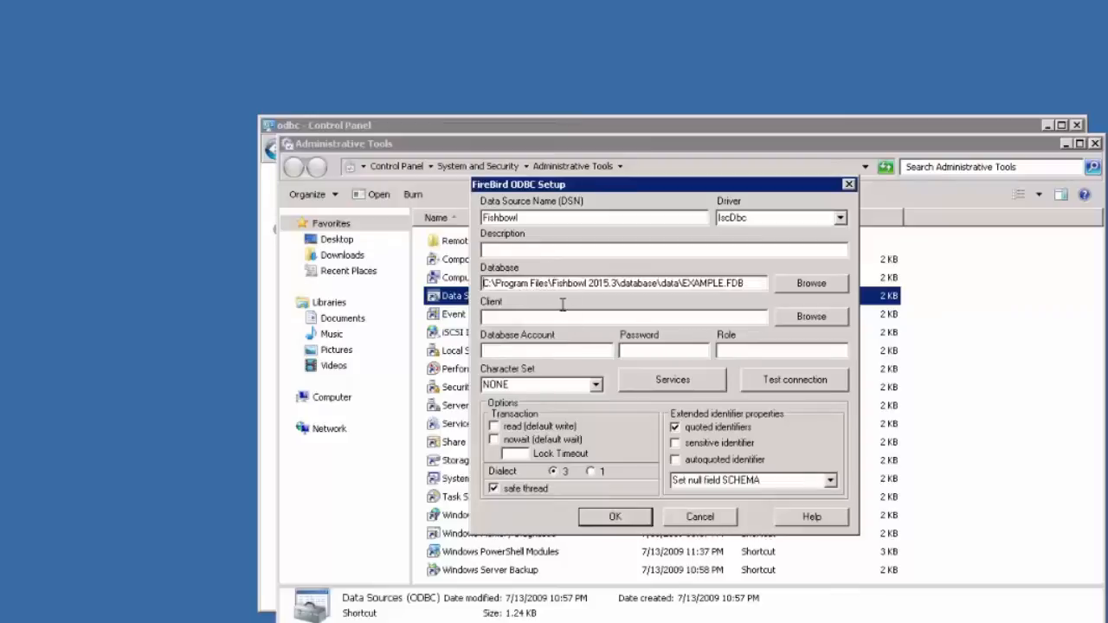
Step: Pick fbclient64.dll from the Fishbowl 2015.3 odbc folder as the client library
{"action": "left_click", "coordinate": [811, 316]}
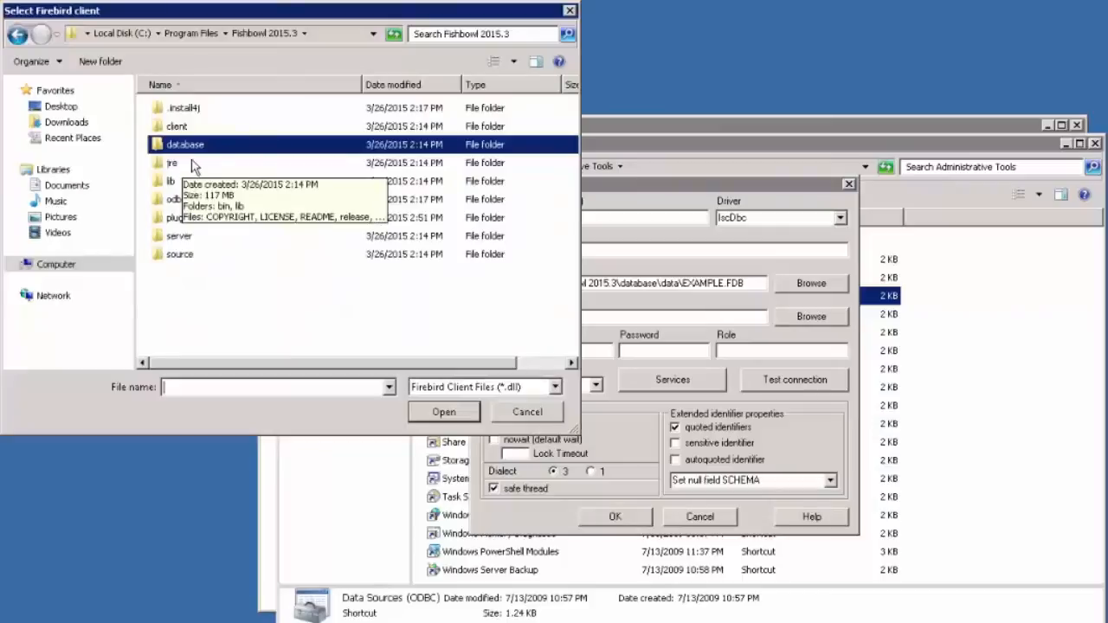
{"action": "double_click", "coordinate": [177, 200]}
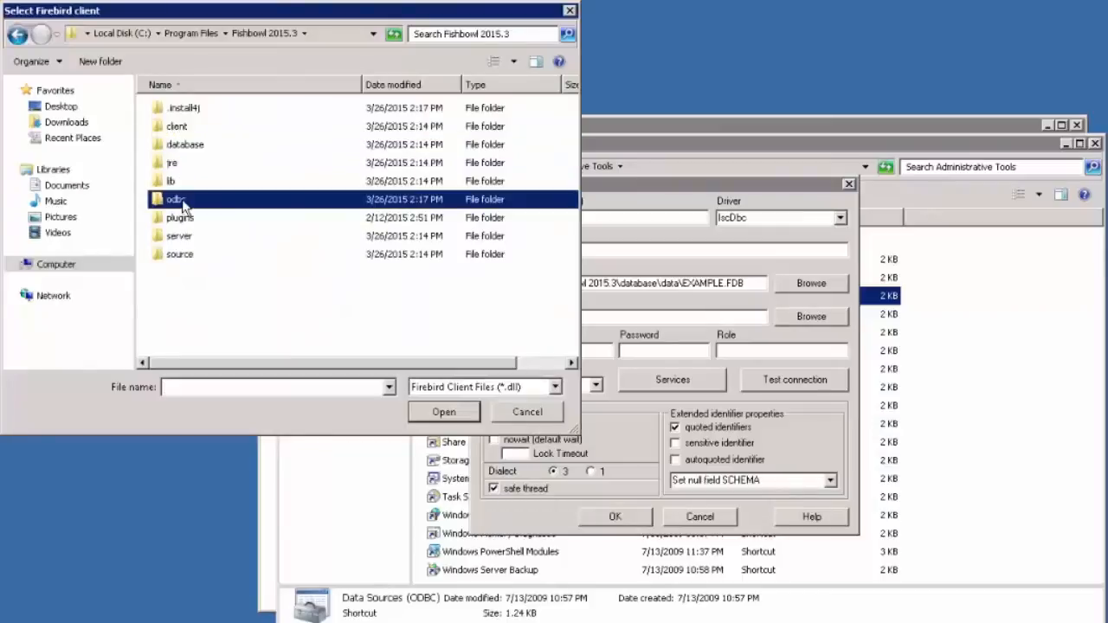
{"action": "left_click", "coordinate": [204, 113]}
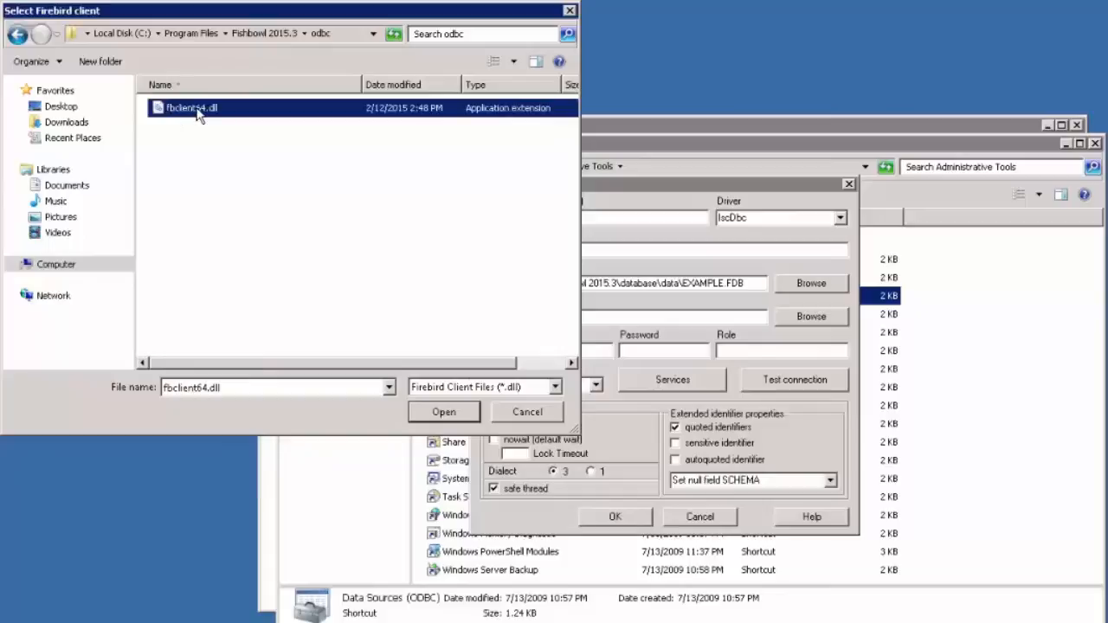
{"action": "left_click", "coordinate": [443, 413]}
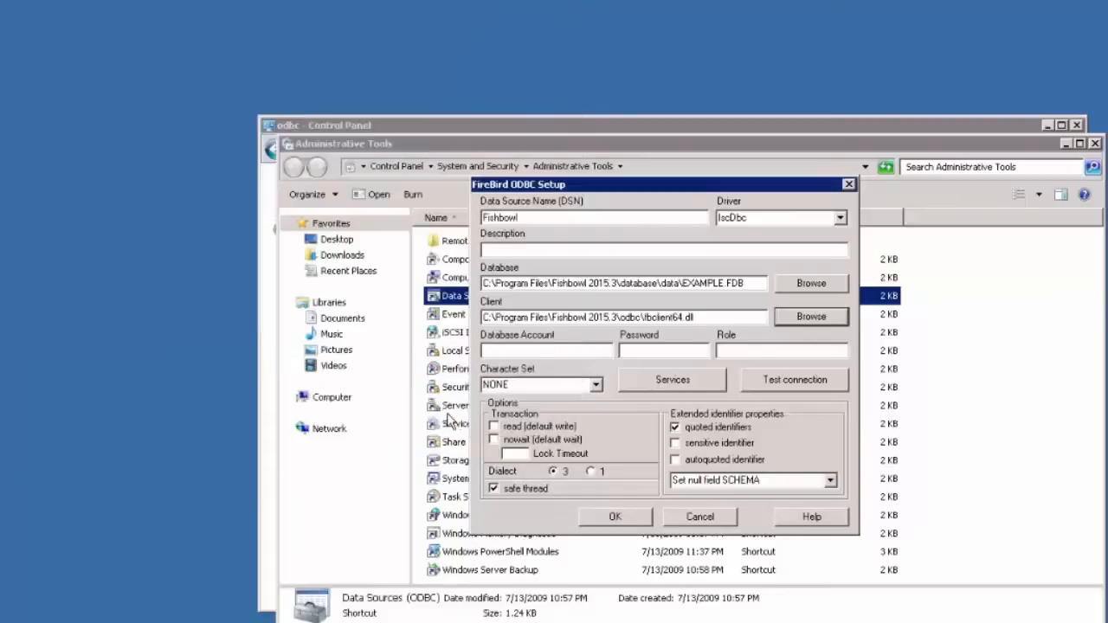
Step: Enter the database account name and password, then confirm the connection test succeeds
{"action": "left_click", "coordinate": [564, 355]}
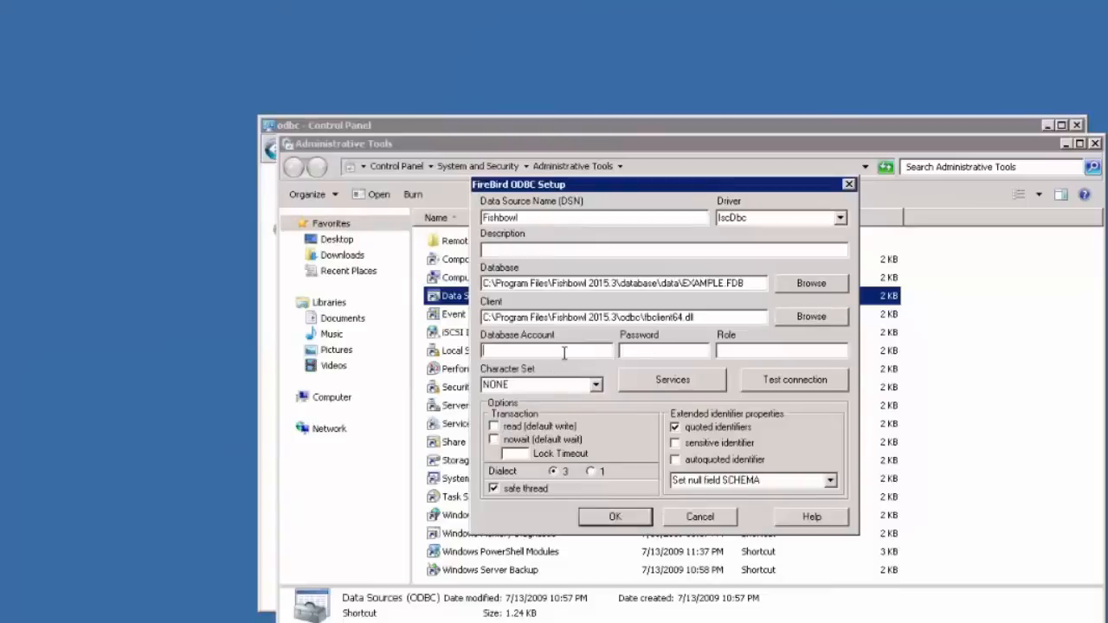
{"action": "type", "text": "GONE"}
{"action": "key", "text": "Tab"}
{"action": "type", "text": "•••••"}
{"action": "left_click", "coordinate": [797, 380]}
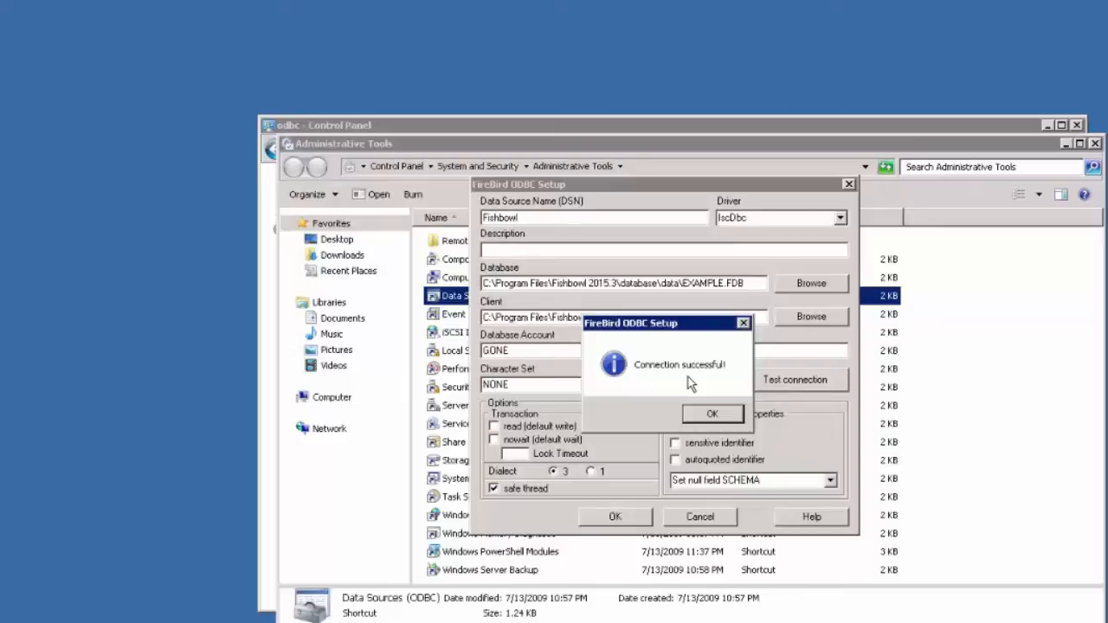
{"action": "left_click", "coordinate": [713, 414]}
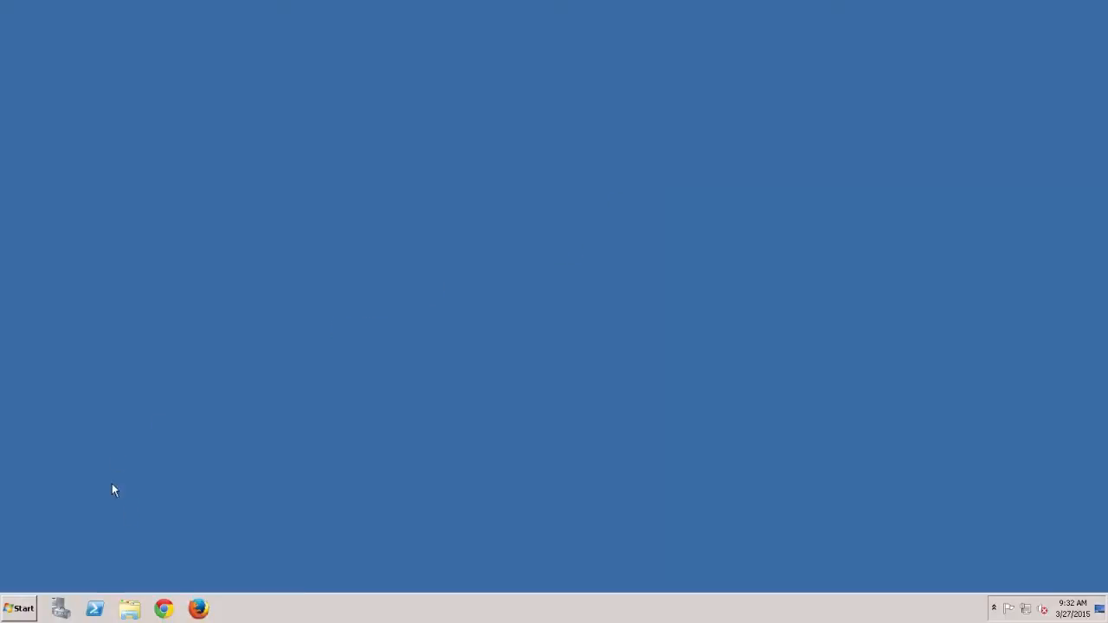
Step: Open the Windows folder on the C: drive from Computer
{"action": "left_click", "coordinate": [21, 607]}
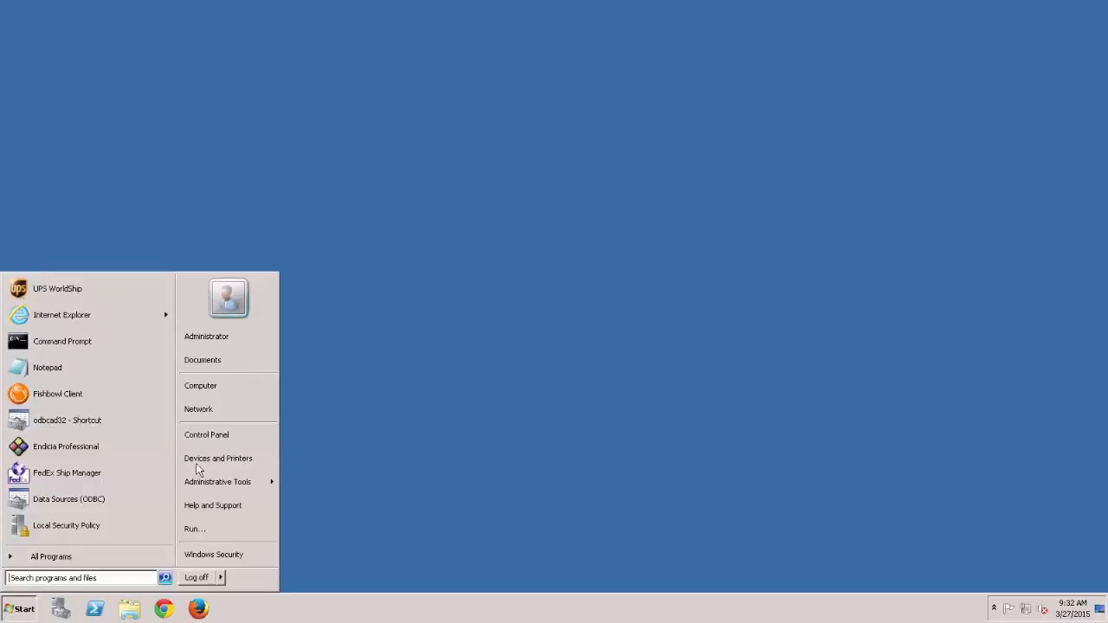
{"action": "left_click", "coordinate": [229, 384]}
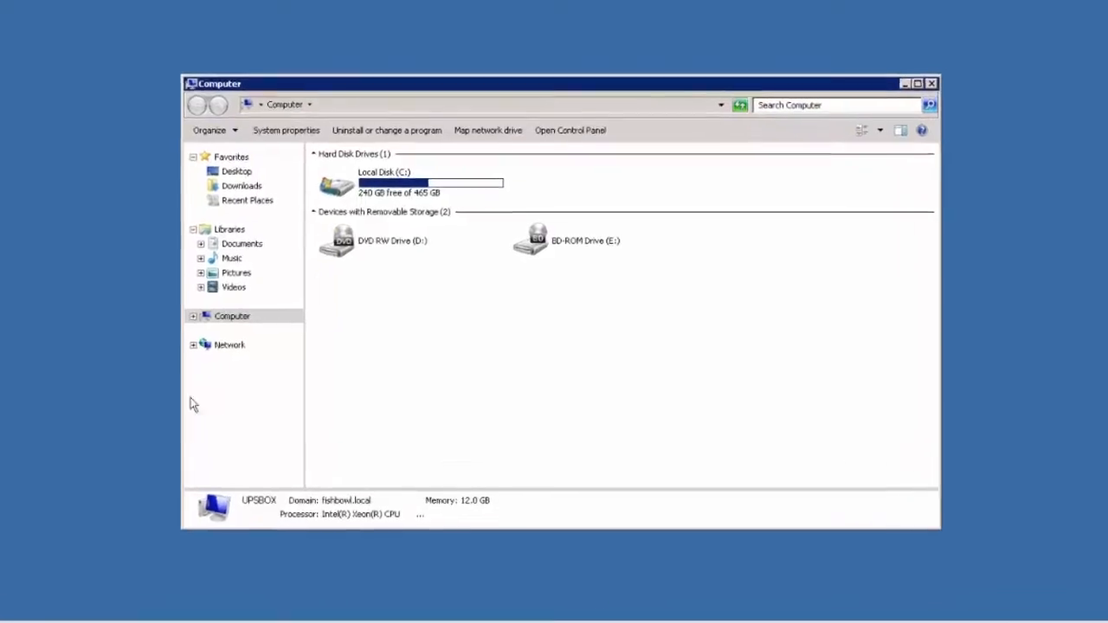
{"action": "double_click", "coordinate": [388, 173]}
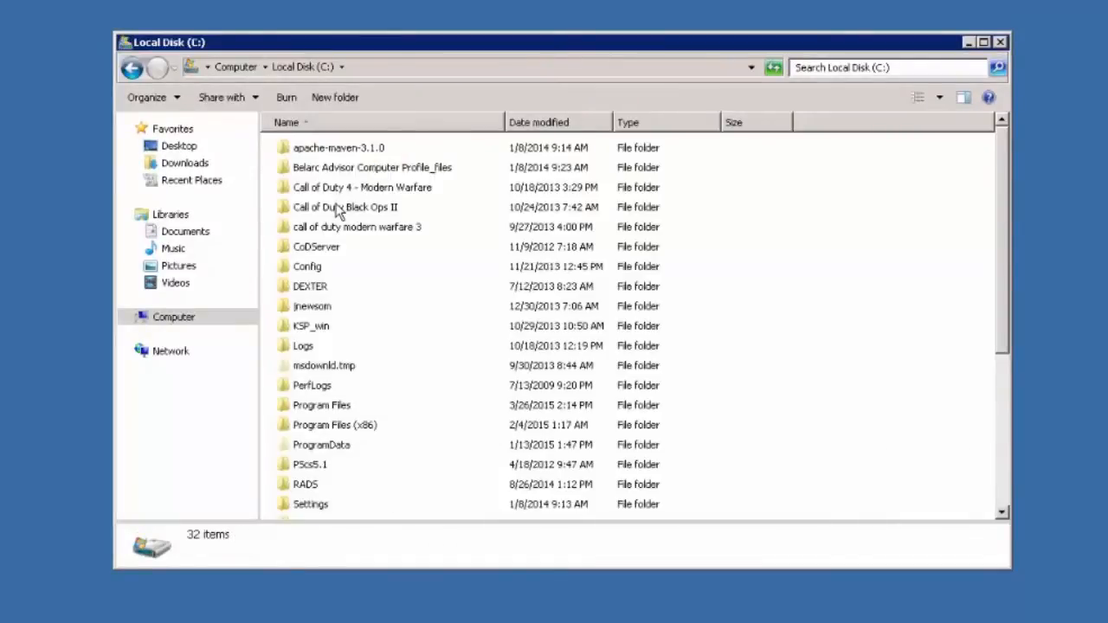
{"action": "scroll", "coordinate": [379, 292], "scroll_direction": "down", "scroll_amount": 4}
{"action": "left_click", "coordinate": [340, 374]}
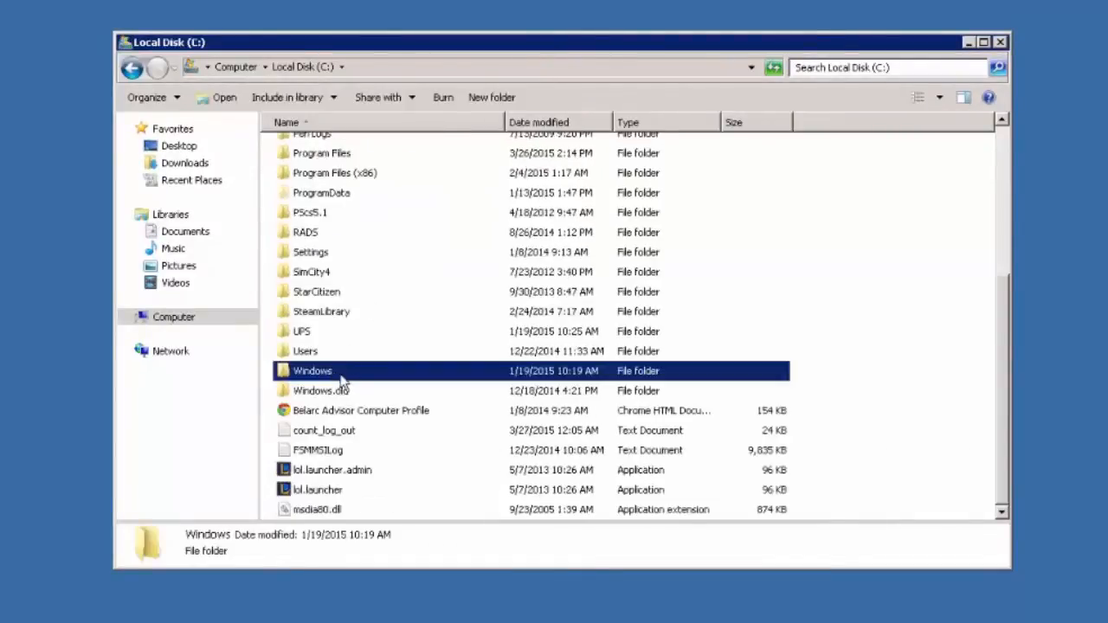
{"action": "double_click", "coordinate": [362, 378]}
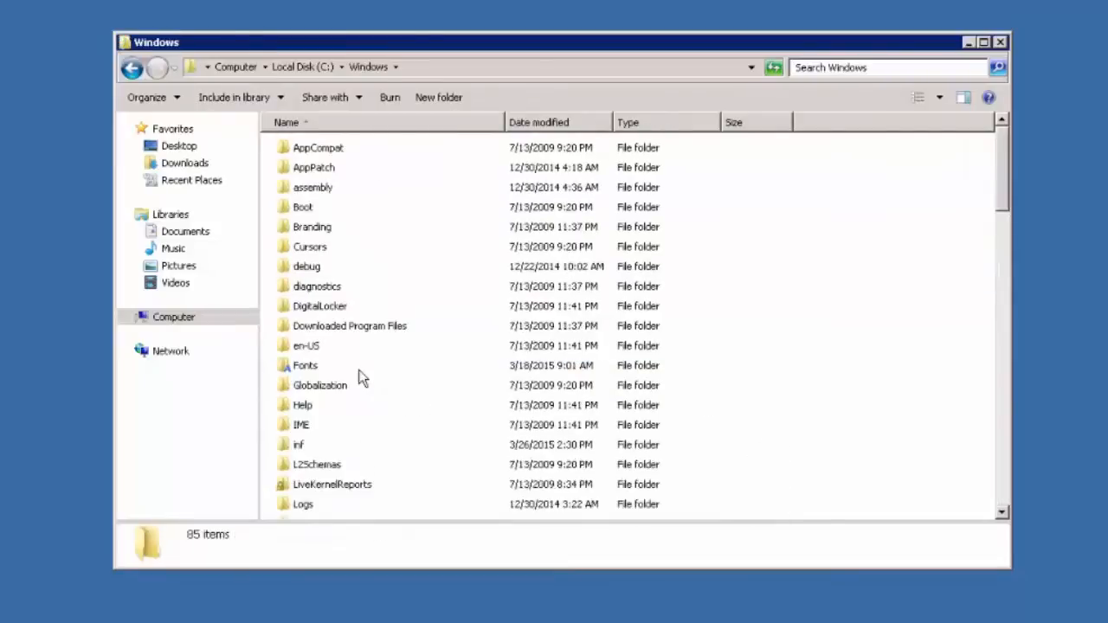
Step: Jump to and open SysWOW64 via 'sysw', then type 'odbc' to reveal the ODBC files
{"action": "left_click", "coordinate": [314, 271]}
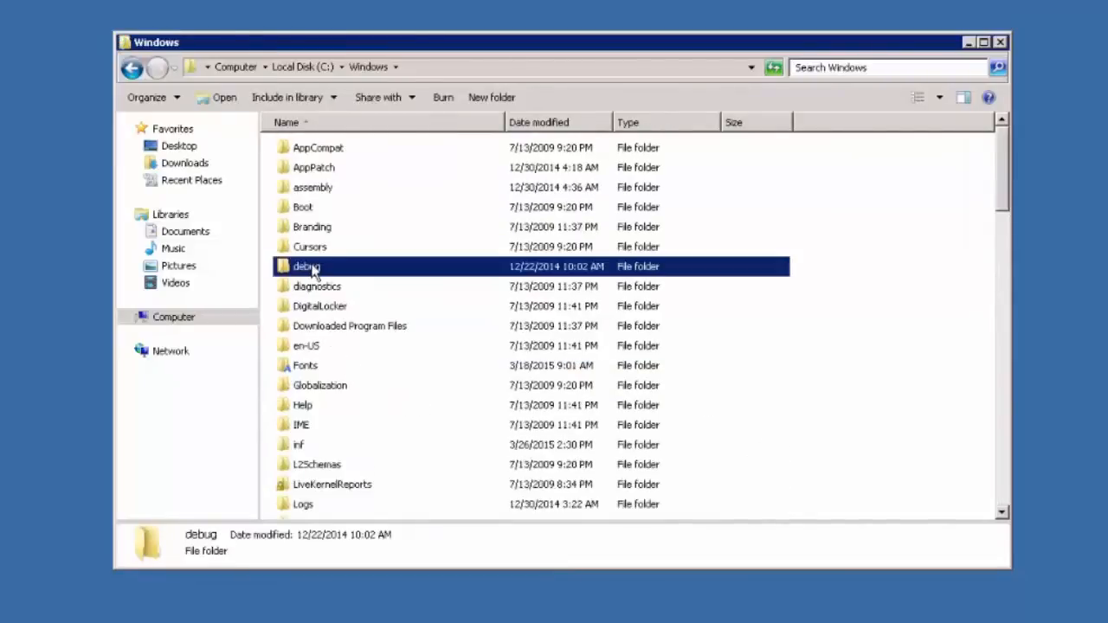
{"action": "type", "text": "sys"}
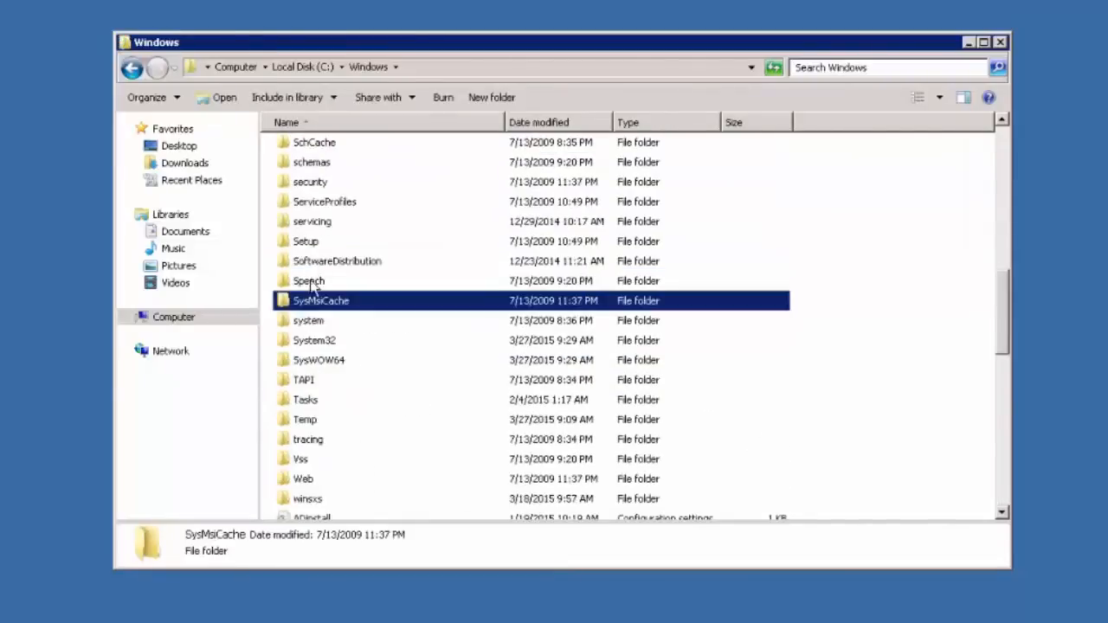
{"action": "type", "text": "w"}
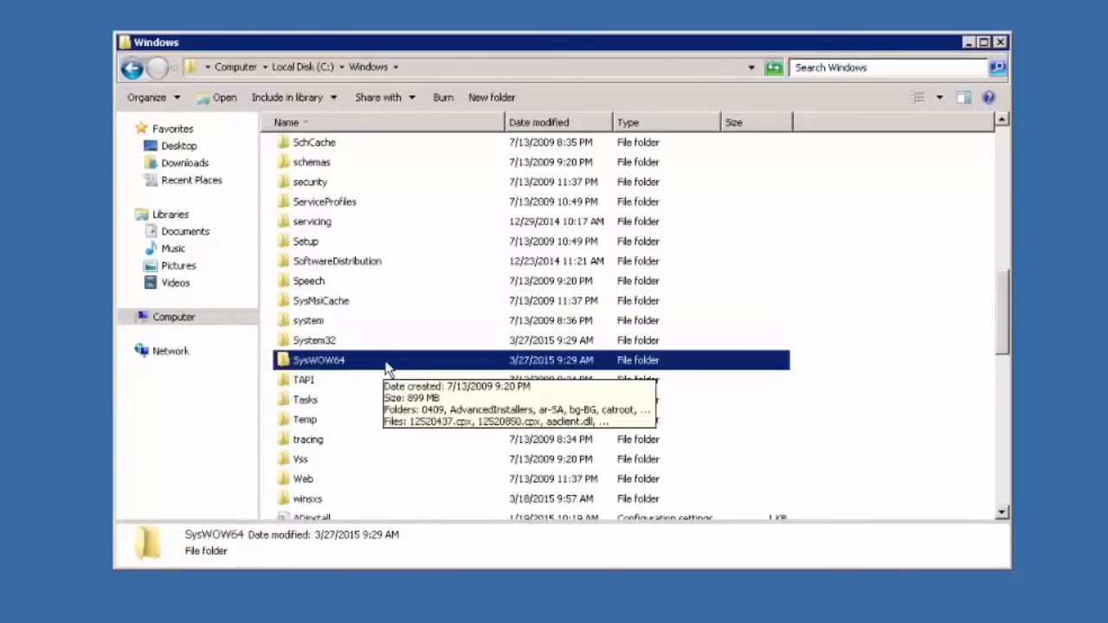
{"action": "double_click", "coordinate": [384, 367]}
{"action": "left_click", "coordinate": [309, 295]}
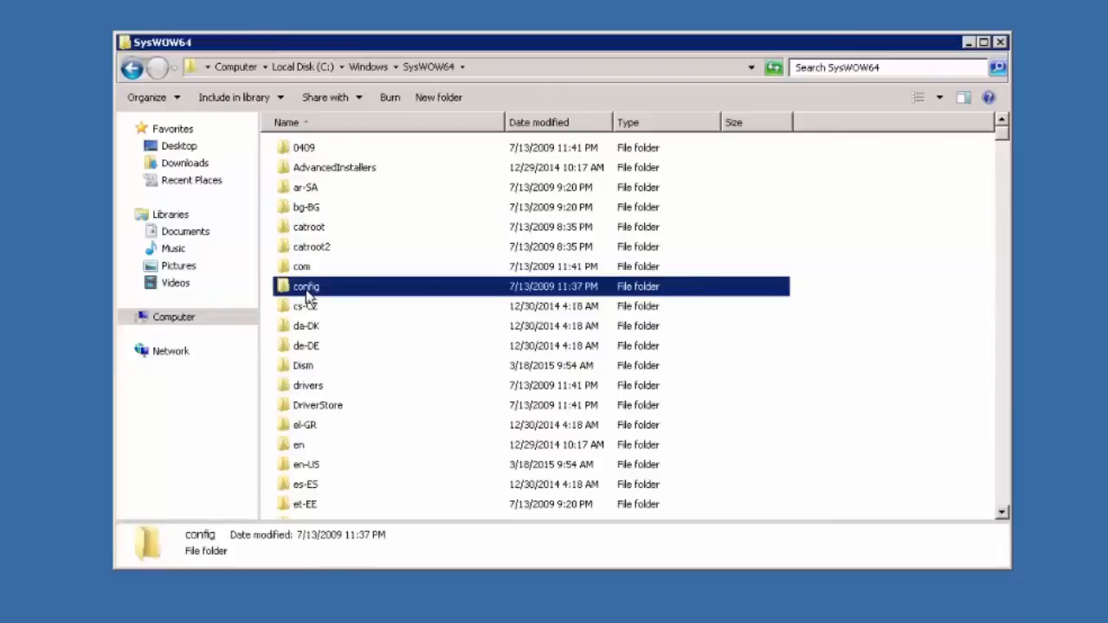
{"action": "type", "text": "odbc"}
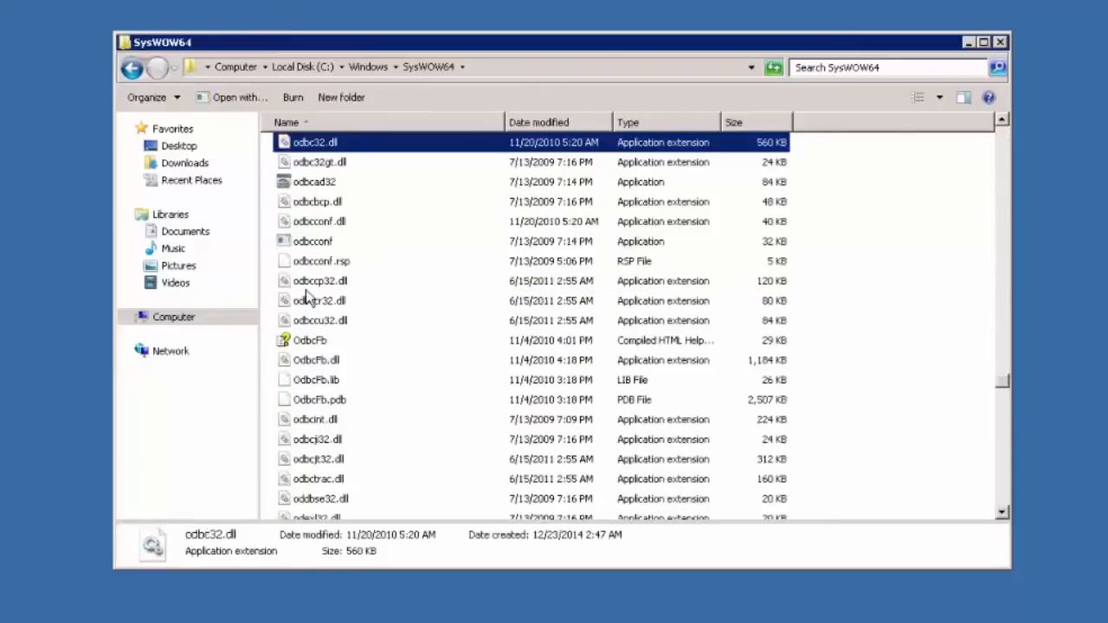
Step: Launch odbcad32 and add a new System DSN with the Firebird/InterBase(r) driver
{"action": "left_click", "coordinate": [334, 184]}
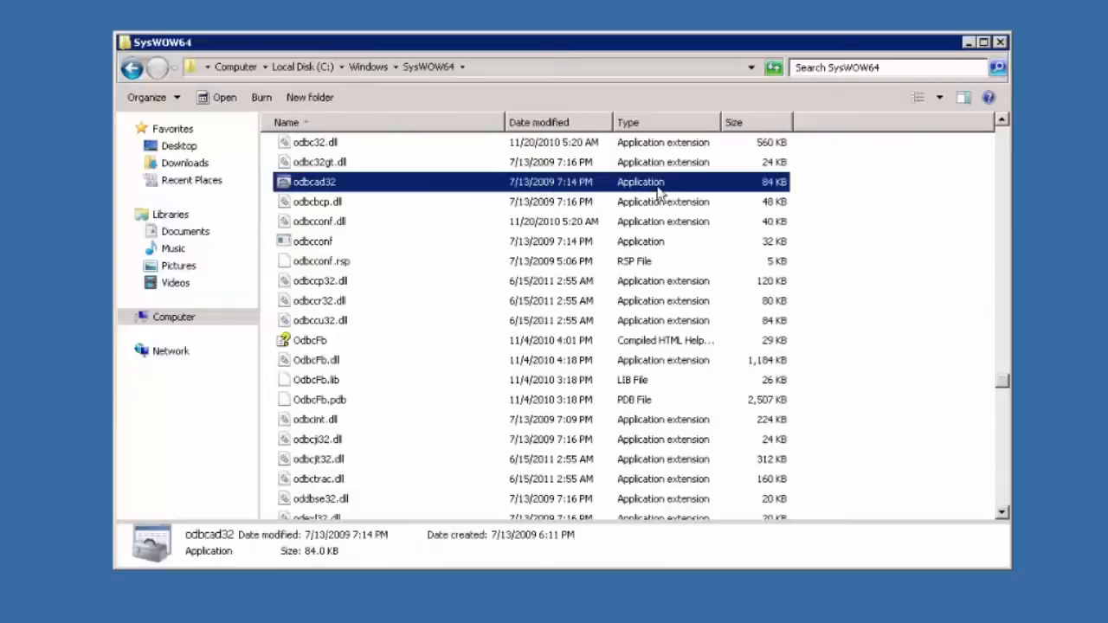
{"action": "double_click", "coordinate": [362, 185]}
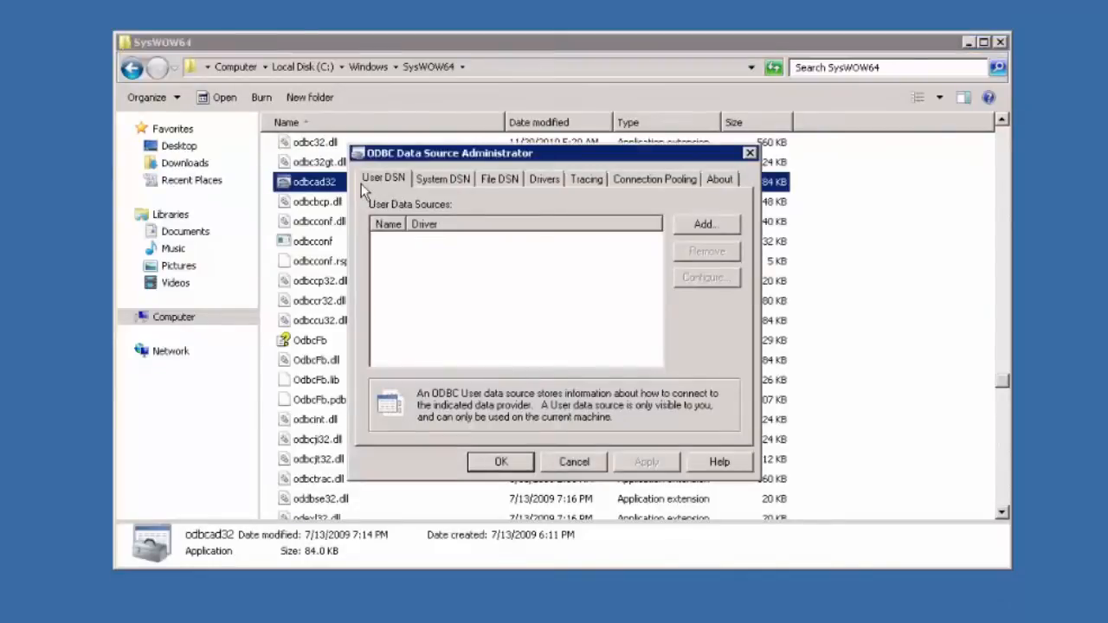
{"action": "left_click", "coordinate": [449, 180]}
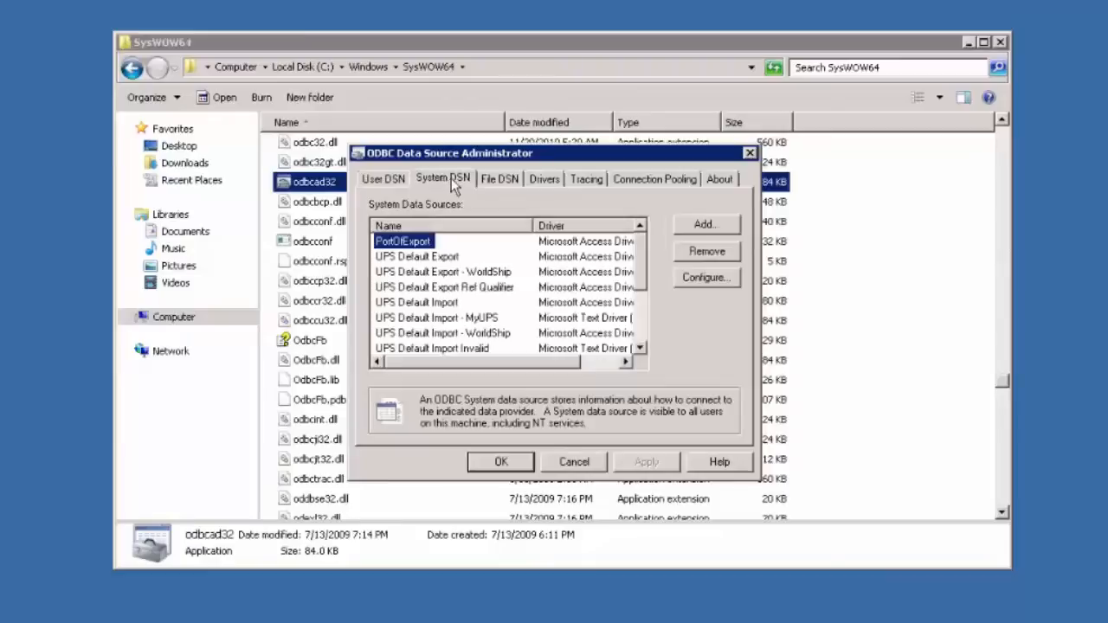
{"action": "left_click", "coordinate": [715, 226]}
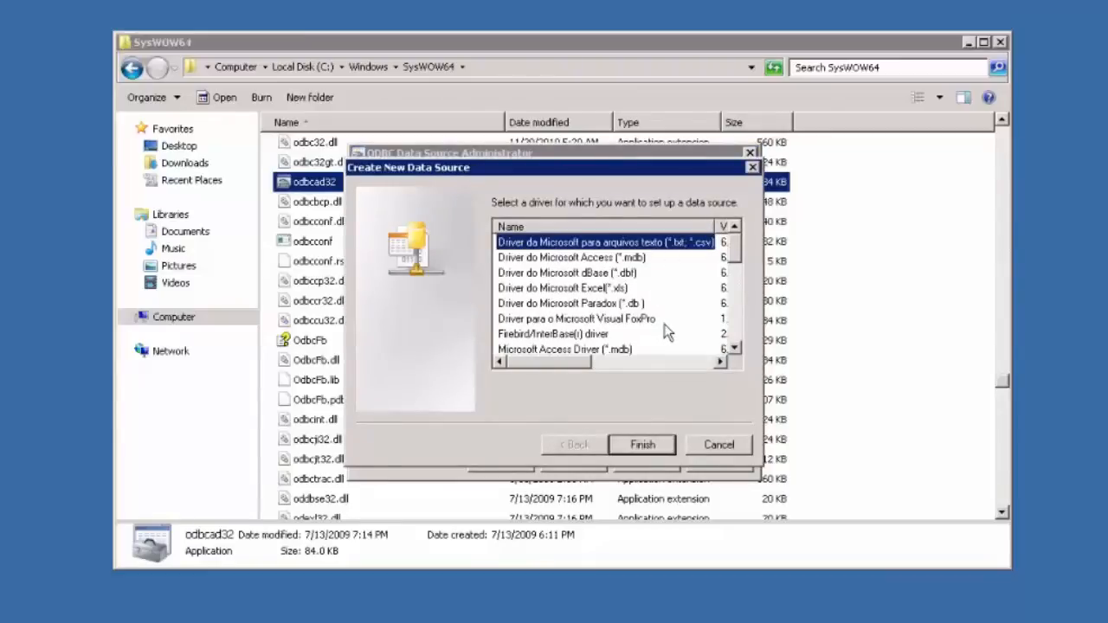
{"action": "left_click", "coordinate": [572, 336]}
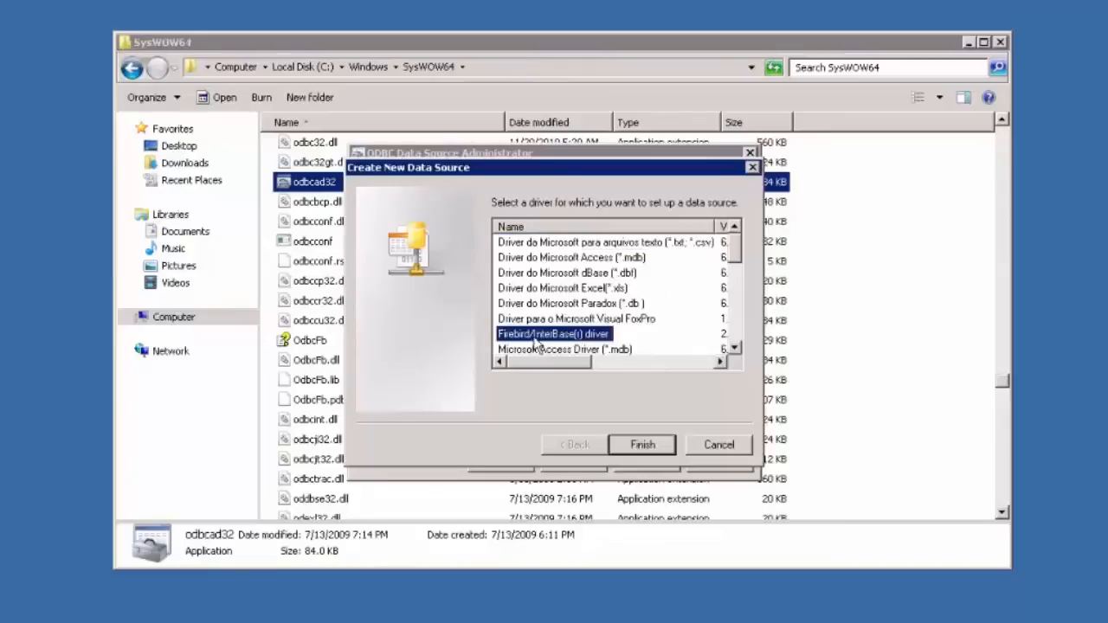
{"action": "left_click", "coordinate": [655, 445]}
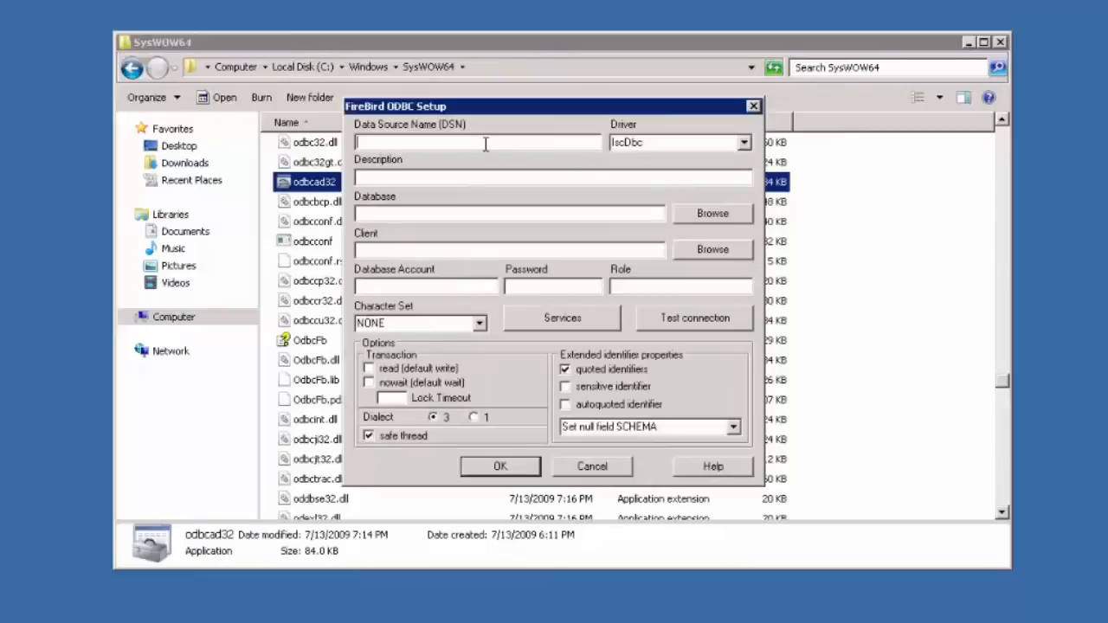
Step: Enter Fishbowl as the Data Source Name in the Firebird ODBC setup form
{"action": "type", "text": "Fishbowl"}
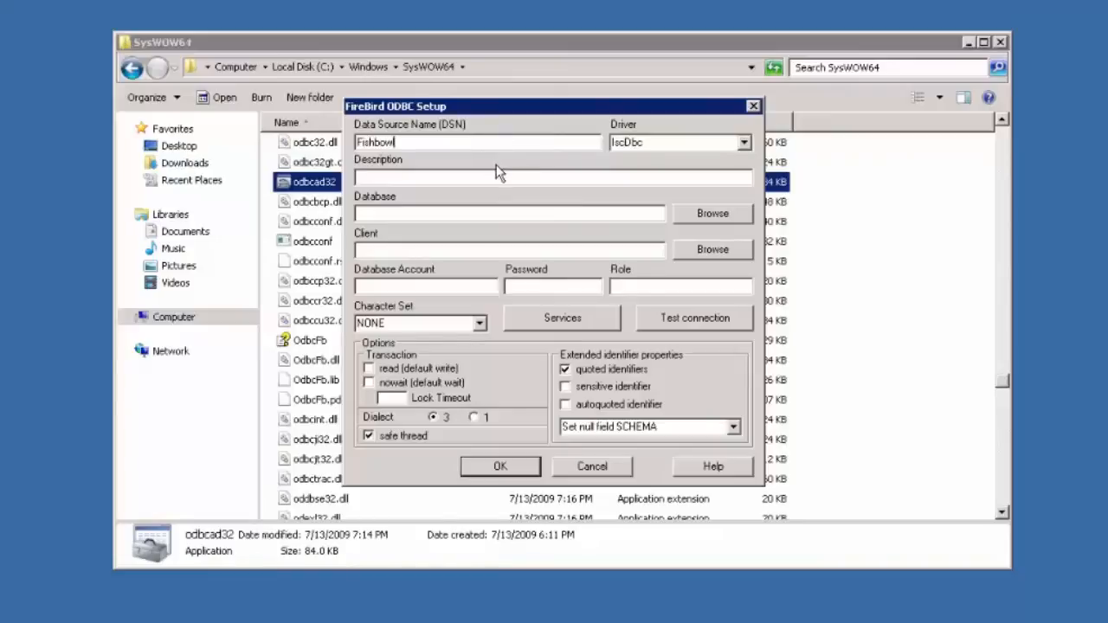
{"action": "left_click", "coordinate": [510, 215]}
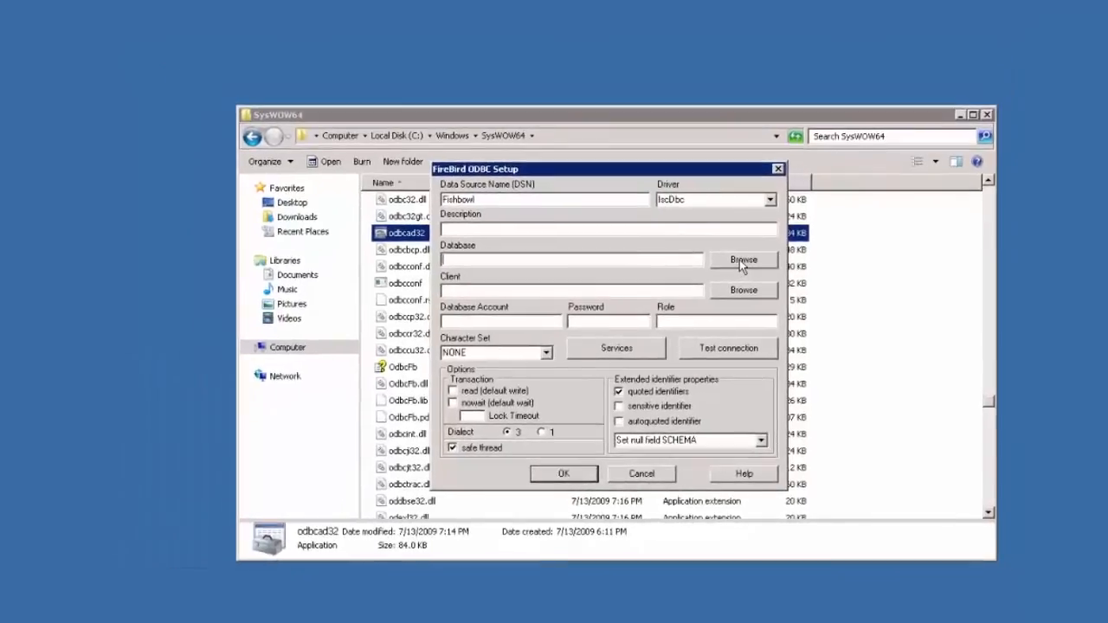
Step: Set the Database to EXAMPLE.FDB from C:\Program Files\Fishbowl 2015.3\database\data
{"action": "left_click", "coordinate": [710, 216]}
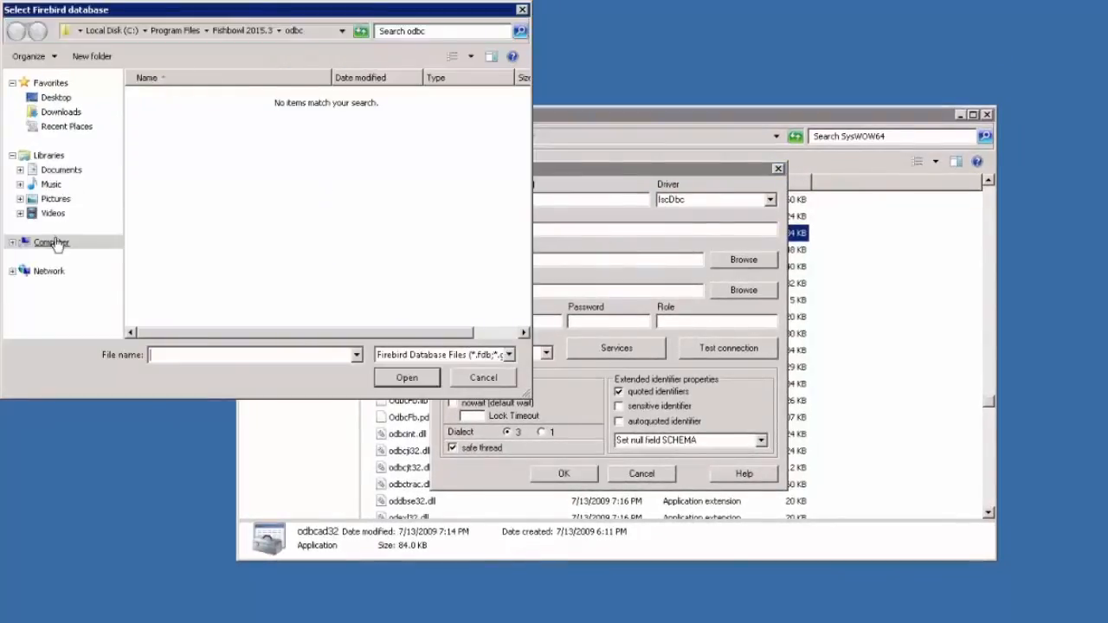
{"action": "left_click", "coordinate": [49, 242]}
{"action": "double_click", "coordinate": [195, 118]}
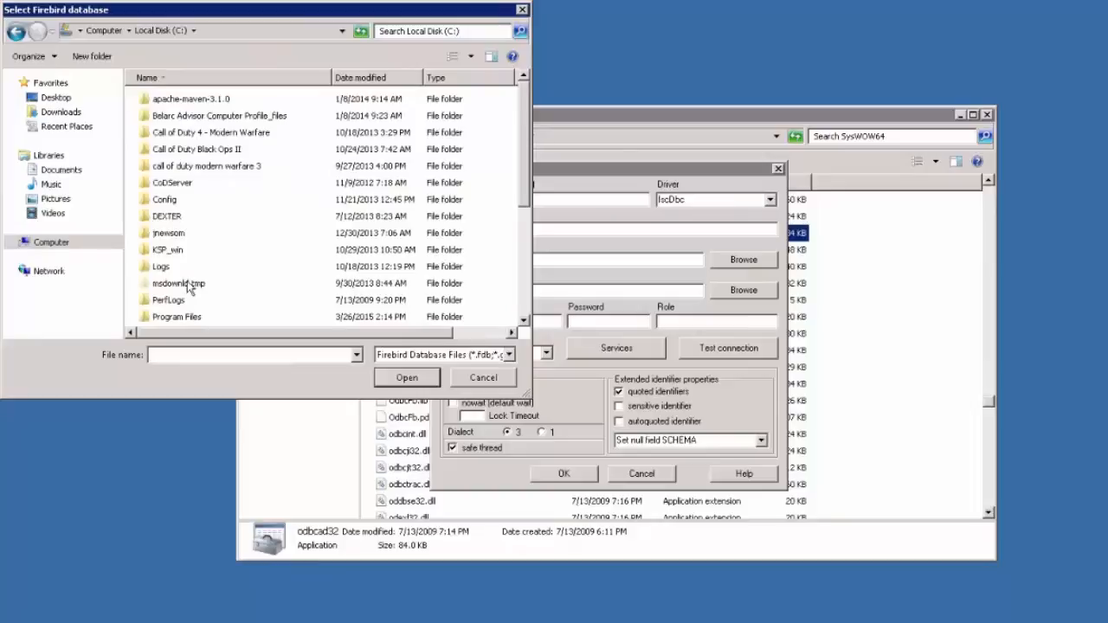
{"action": "double_click", "coordinate": [183, 321]}
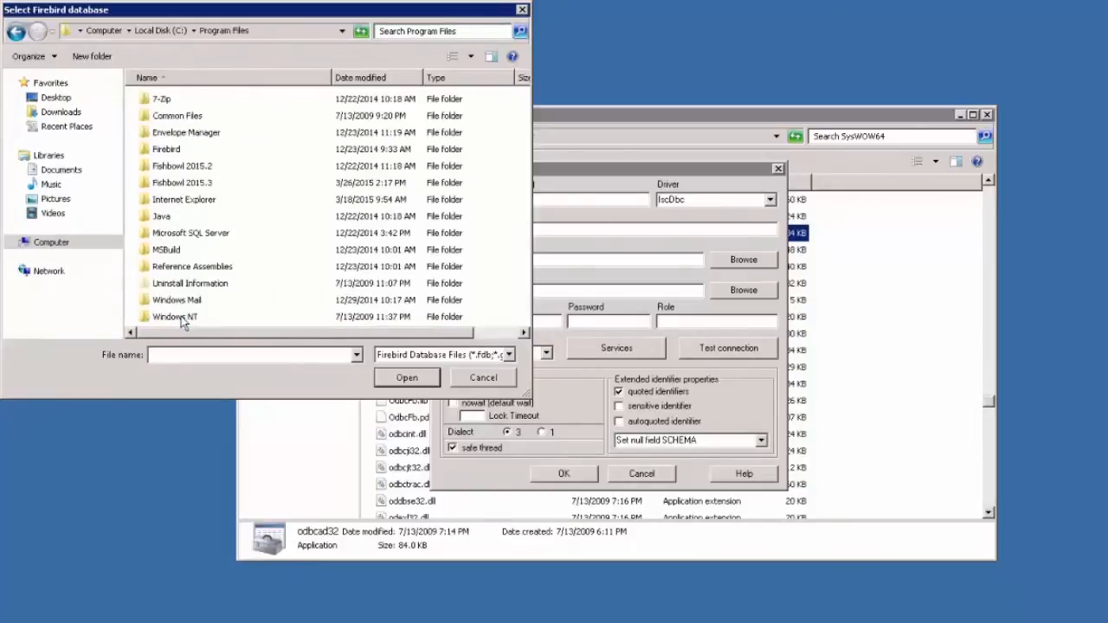
{"action": "double_click", "coordinate": [197, 188]}
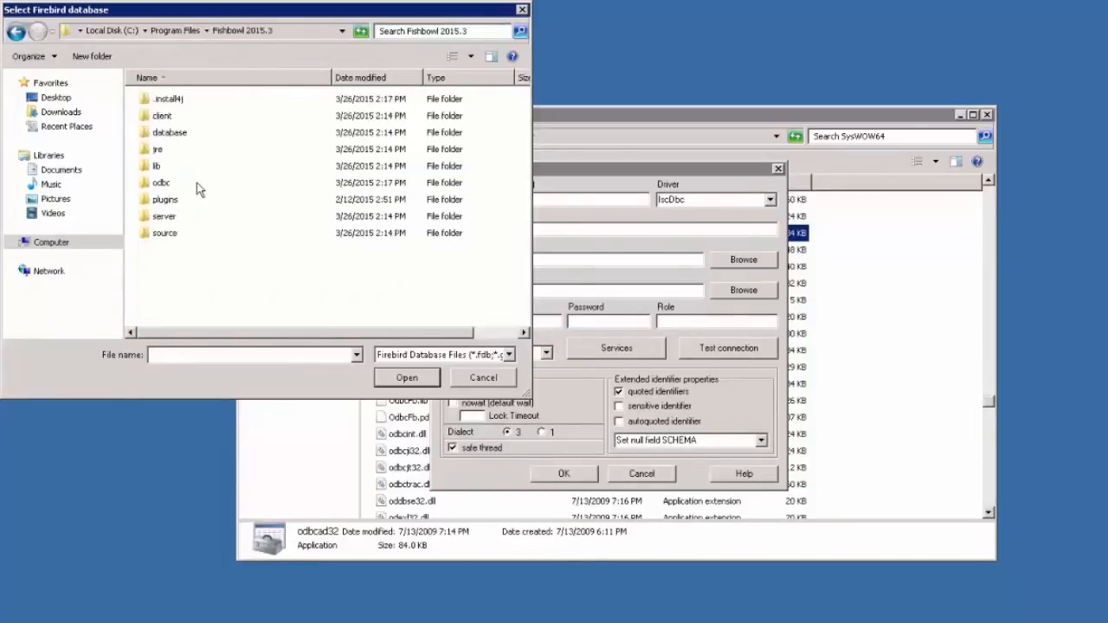
{"action": "double_click", "coordinate": [166, 135]}
{"action": "double_click", "coordinate": [160, 116]}
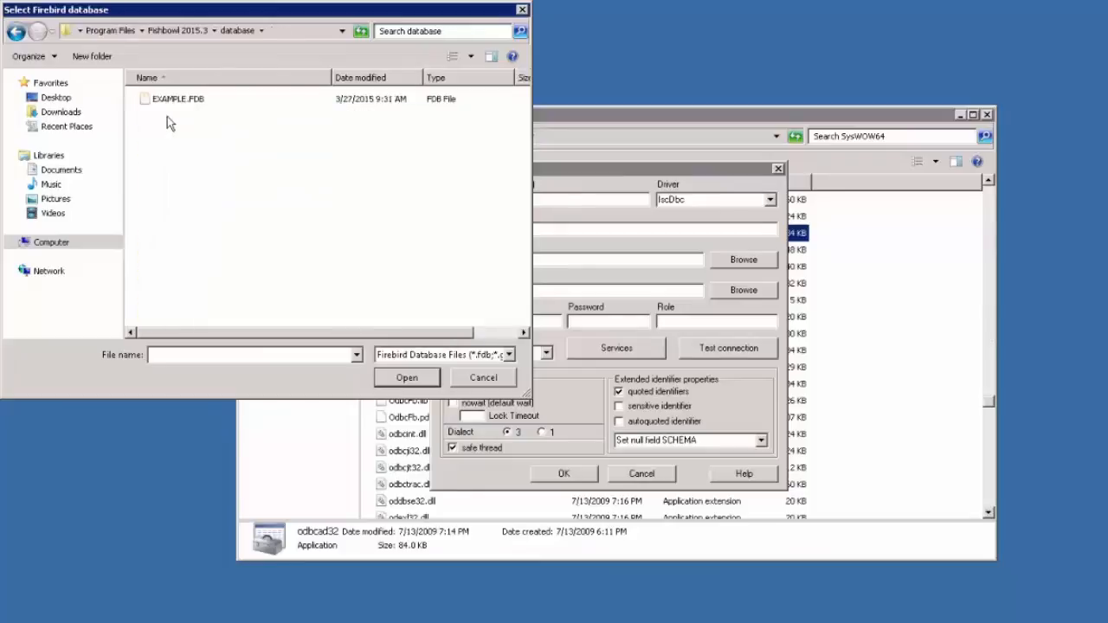
{"action": "left_click", "coordinate": [198, 101]}
{"action": "left_click", "coordinate": [406, 379]}
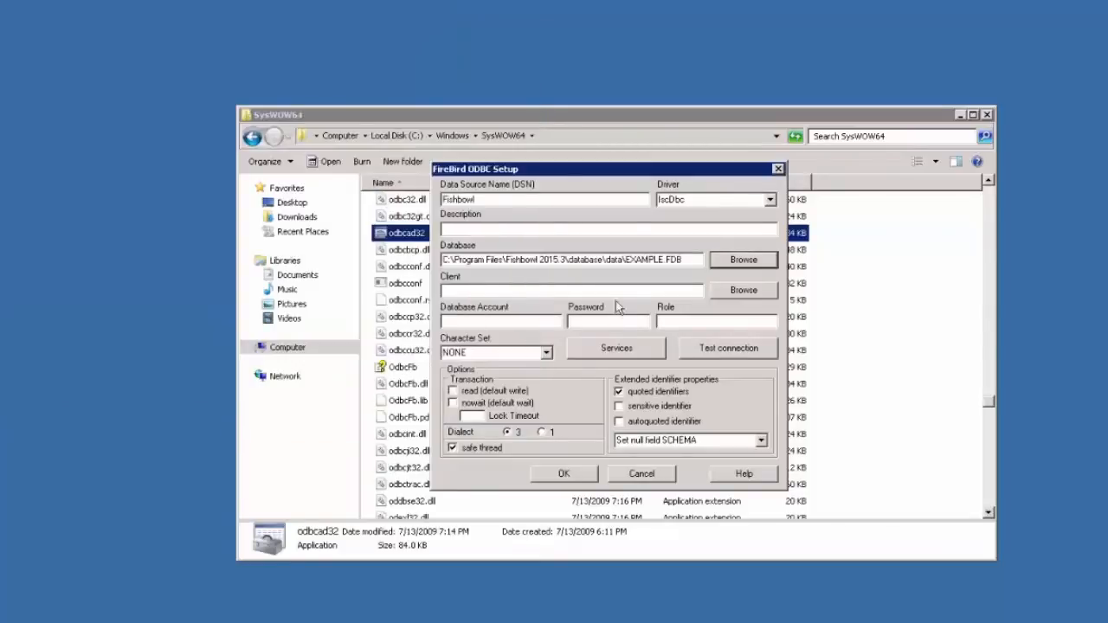
{"action": "left_click", "coordinate": [694, 259]}
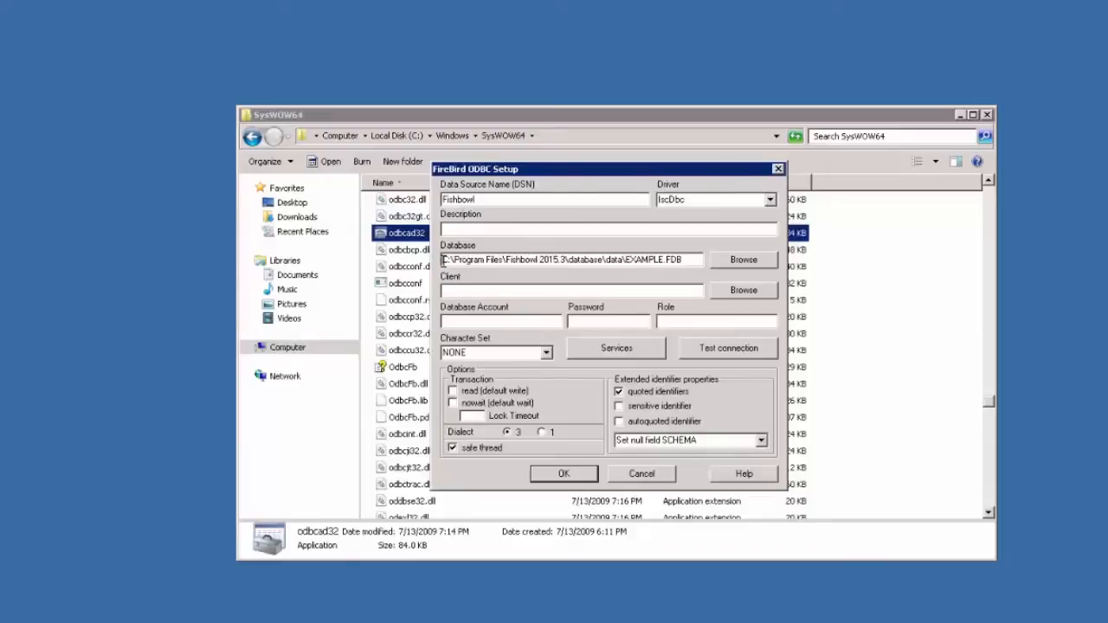
{"action": "left_click", "coordinate": [444, 260]}
{"action": "type", "text": "192.1"}
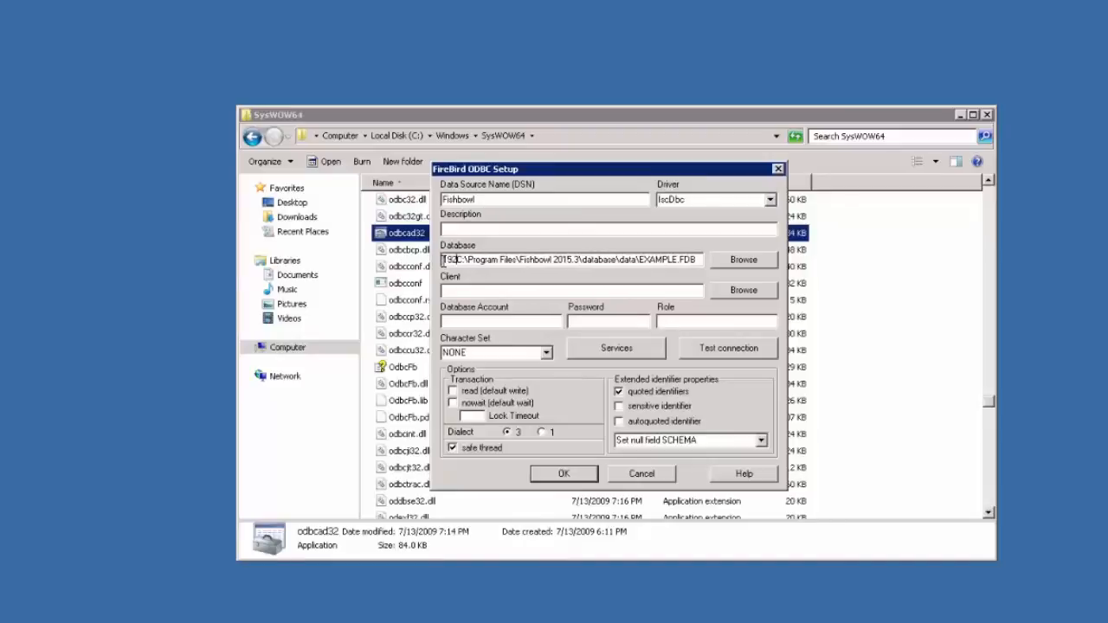
{"action": "type", "text": ".1.1"}
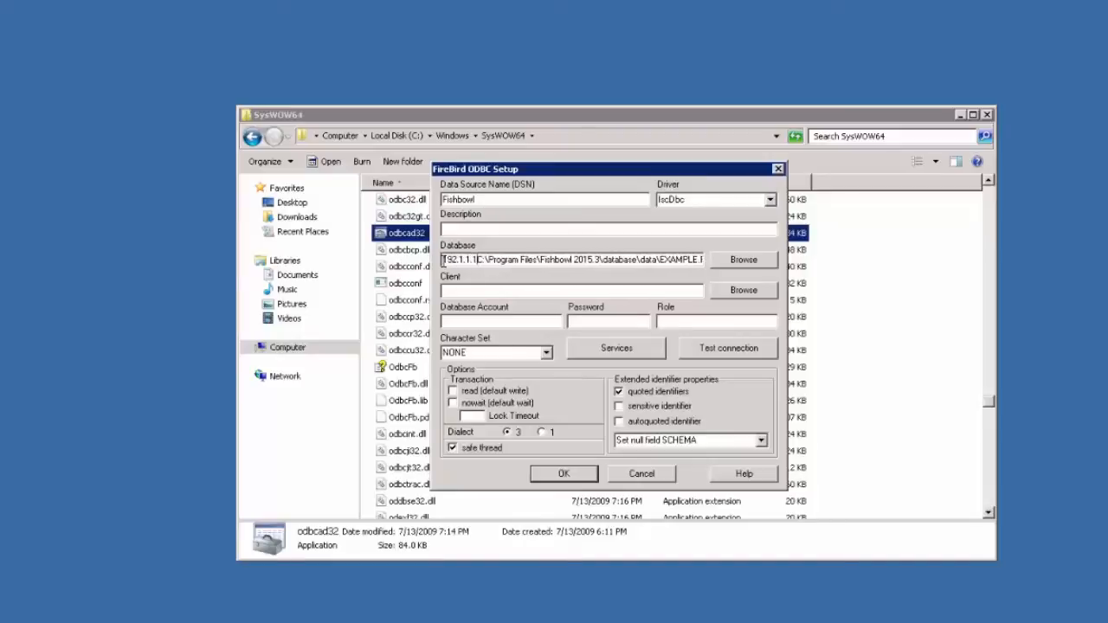
{"action": "type", "text": ":"}
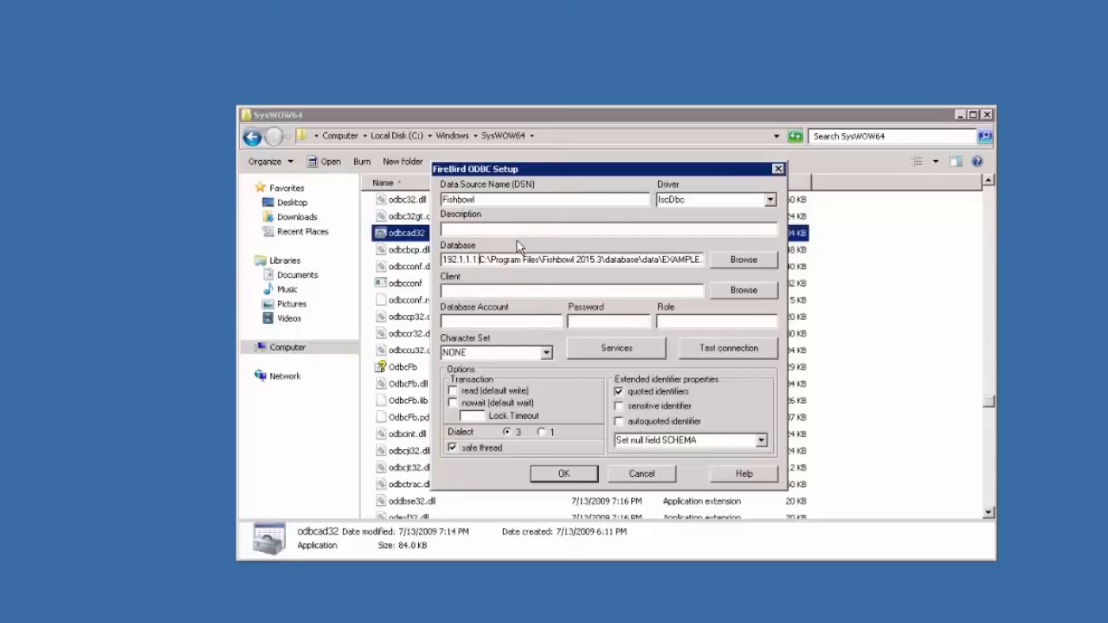
{"action": "key", "text": "BackSpace"}
{"action": "key", "text": "BackSpace"}
{"action": "key", "text": "BackSpace"}
{"action": "key", "text": "BackSpace"}
{"action": "key", "text": "BackSpace"}
{"action": "key", "text": "BackSpace"}
{"action": "key", "text": "BackSpace"}
{"action": "key", "text": "BackSpace"}
{"action": "key", "text": "BackSpace"}
{"action": "key", "text": "BackSpace"}
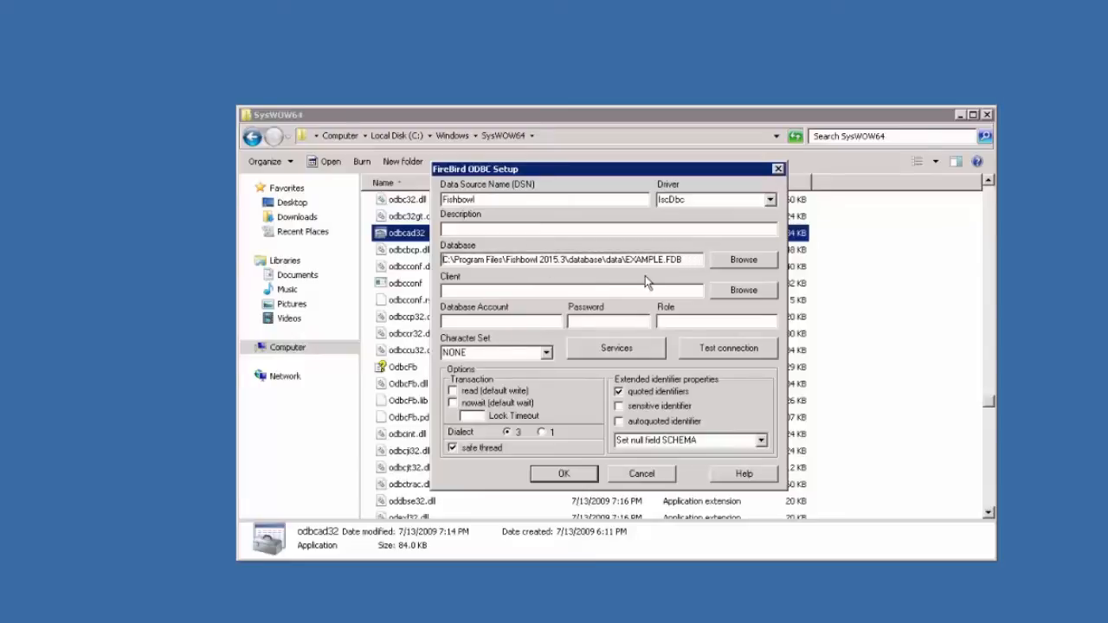
Step: Set the Firebird client to fbclient32.dll from the Fishbowl 2015.3\database\odbc folder
{"action": "left_click", "coordinate": [741, 296]}
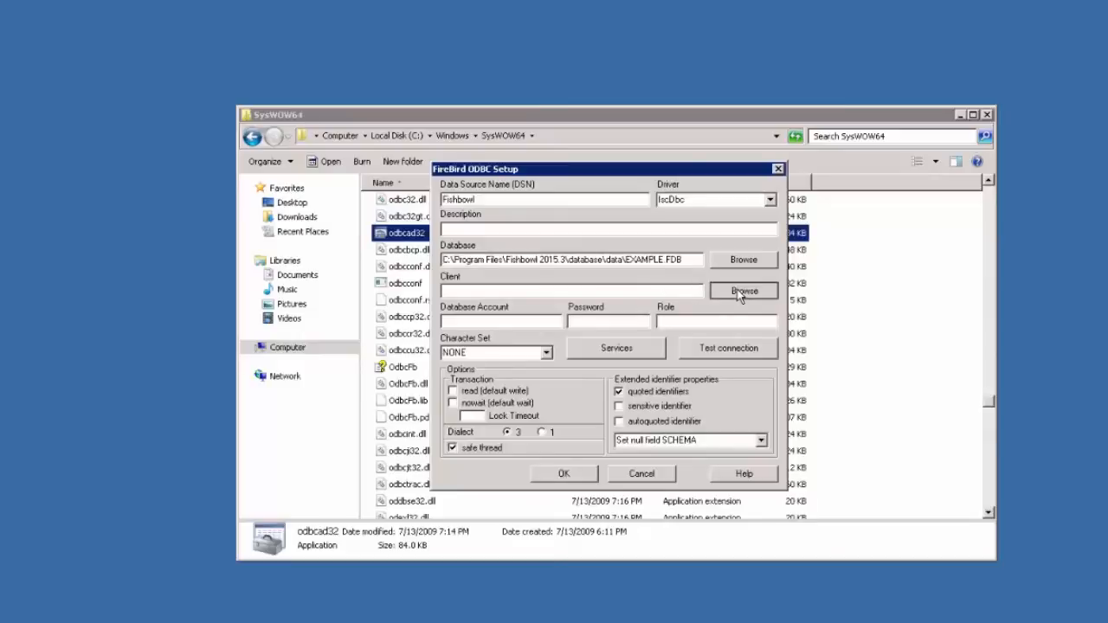
{"action": "left_click", "coordinate": [179, 30]}
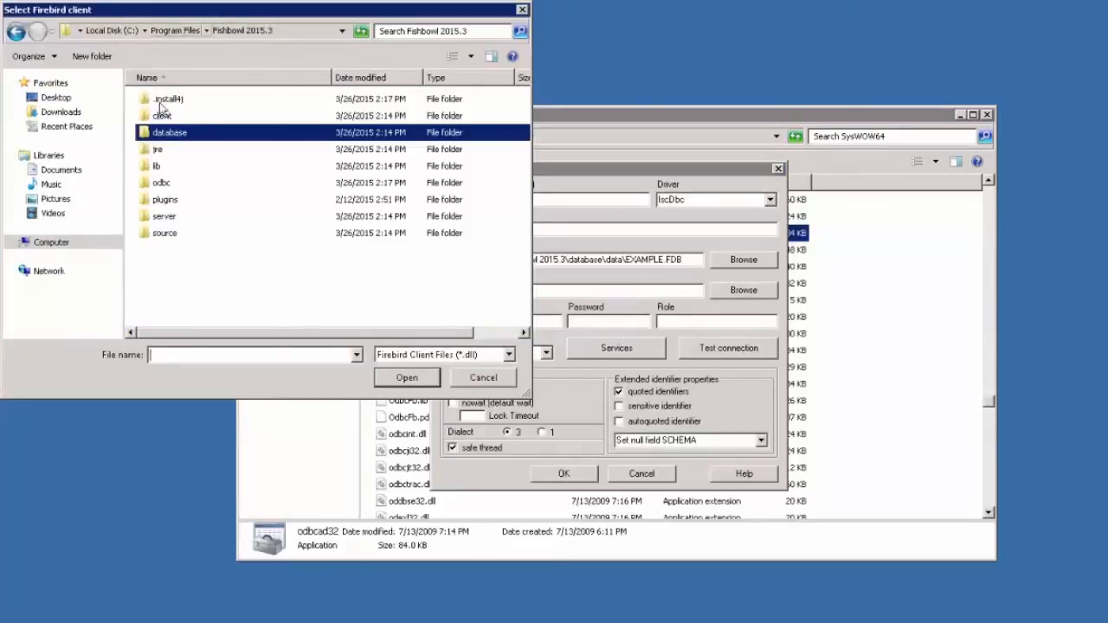
{"action": "left_click", "coordinate": [170, 189]}
{"action": "double_click", "coordinate": [170, 189]}
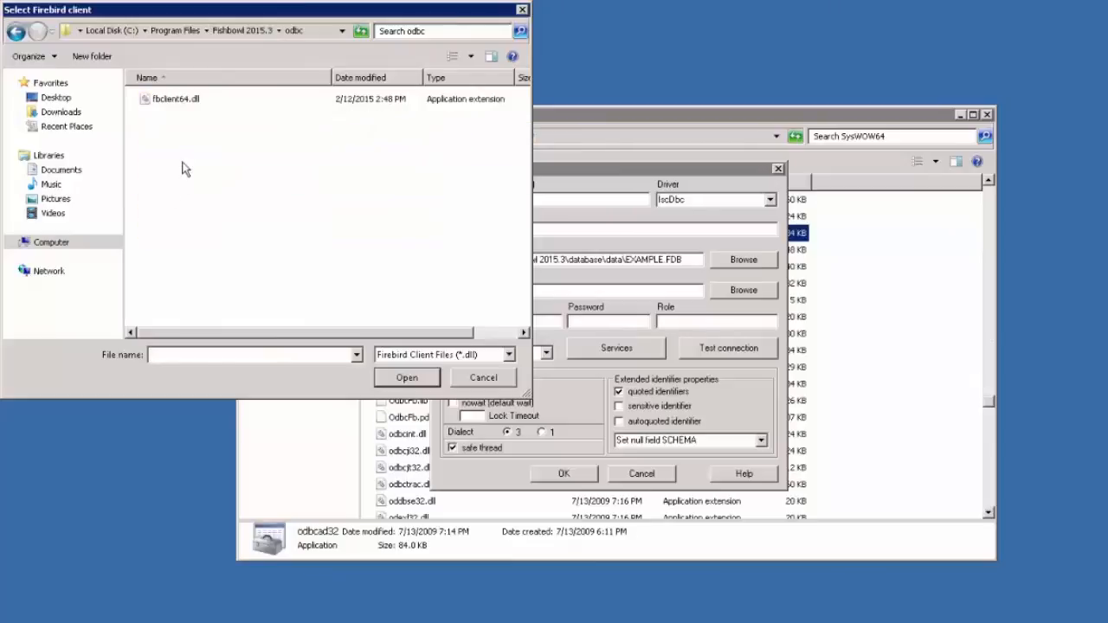
{"action": "left_click", "coordinate": [200, 103]}
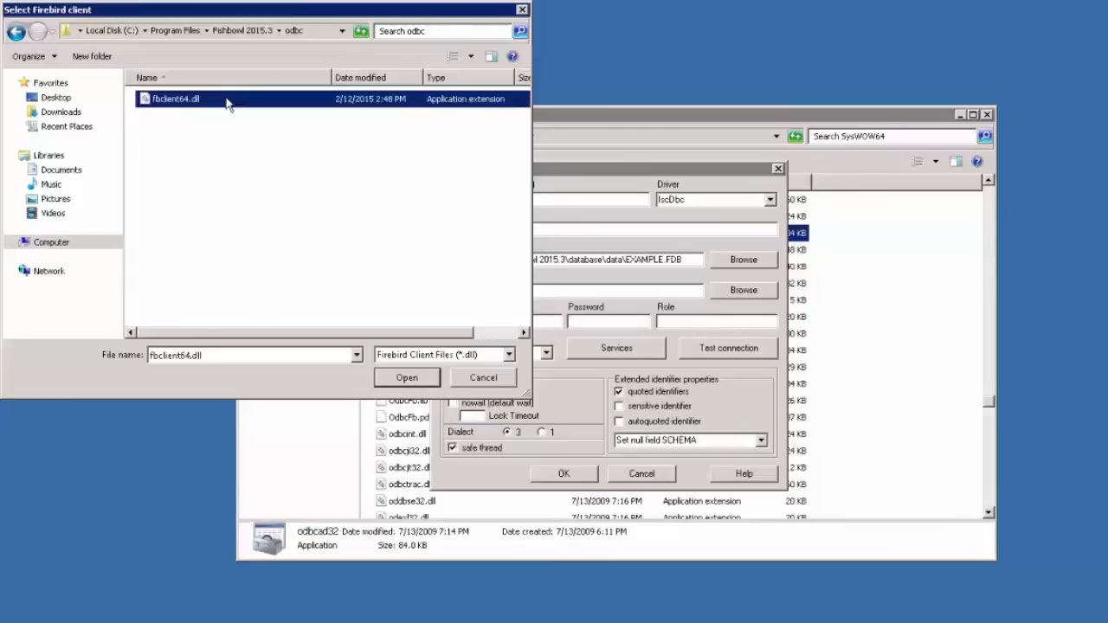
{"action": "left_click", "coordinate": [244, 31]}
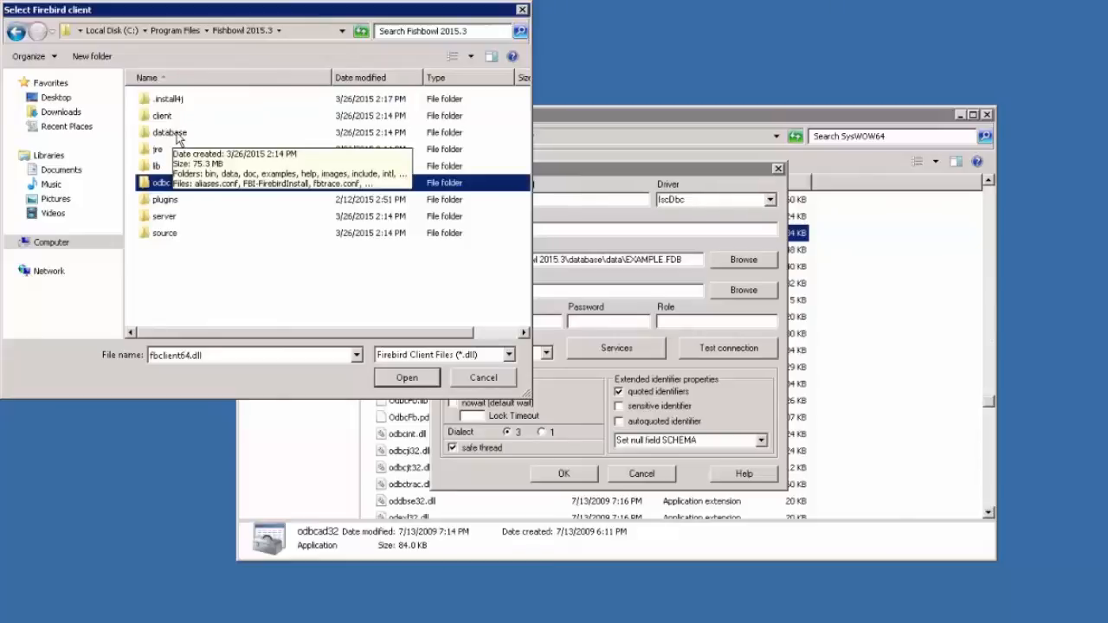
{"action": "double_click", "coordinate": [177, 137]}
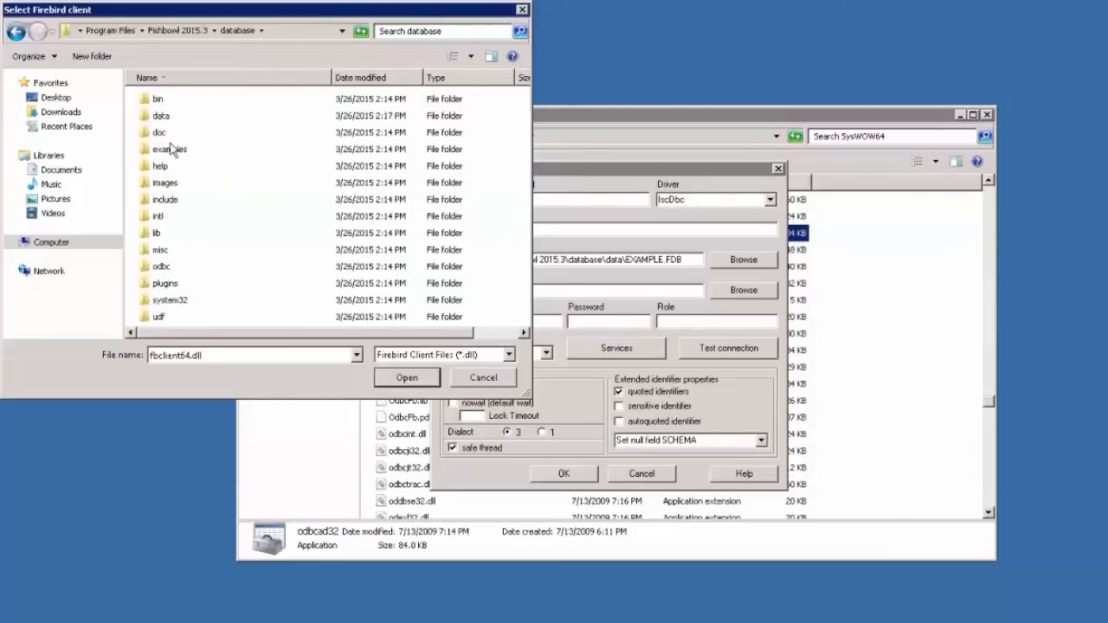
{"action": "double_click", "coordinate": [163, 267]}
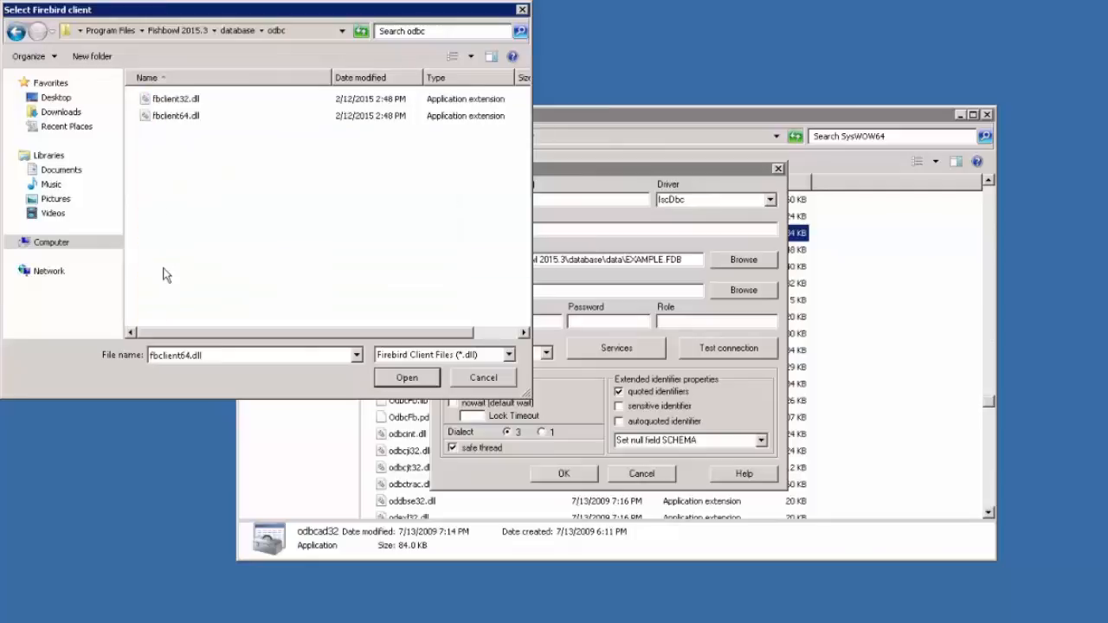
{"action": "left_click", "coordinate": [189, 102]}
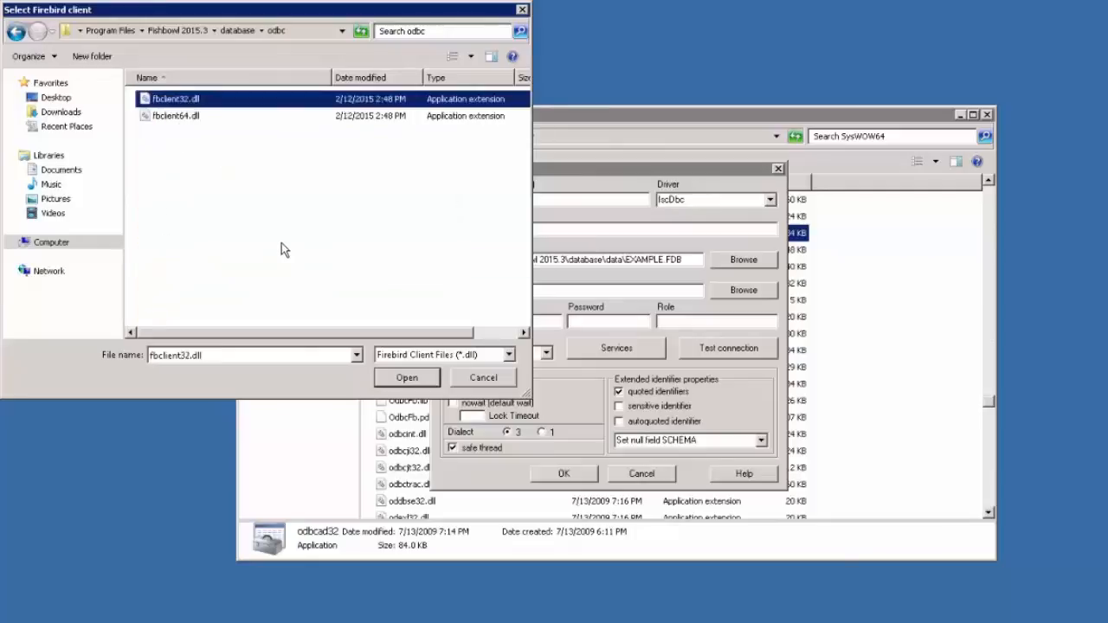
{"action": "left_click", "coordinate": [407, 378]}
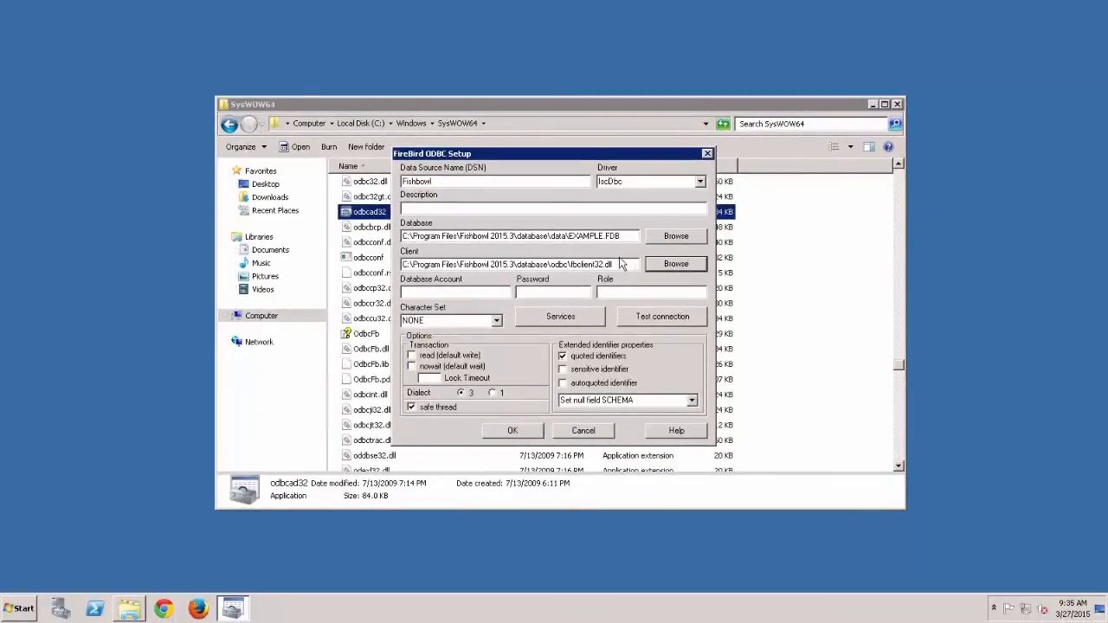
Step: Open fishbowlinventory.com in Chrome, go to the Documentation Wiki, and search it for odbc
{"action": "left_click", "coordinate": [164, 608]}
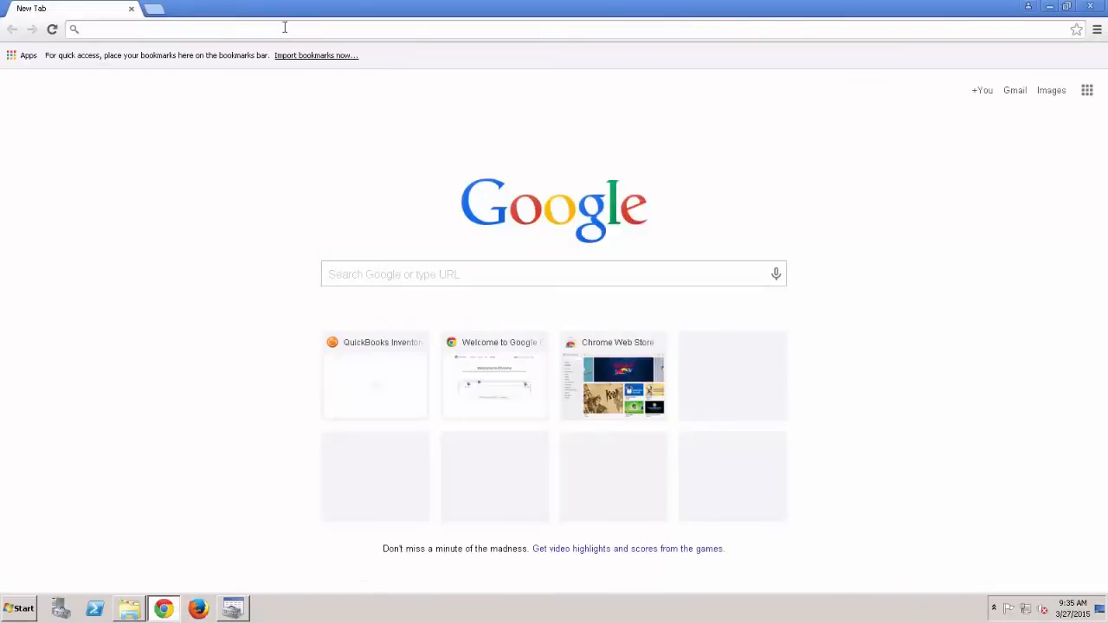
{"action": "left_click", "coordinate": [375, 360]}
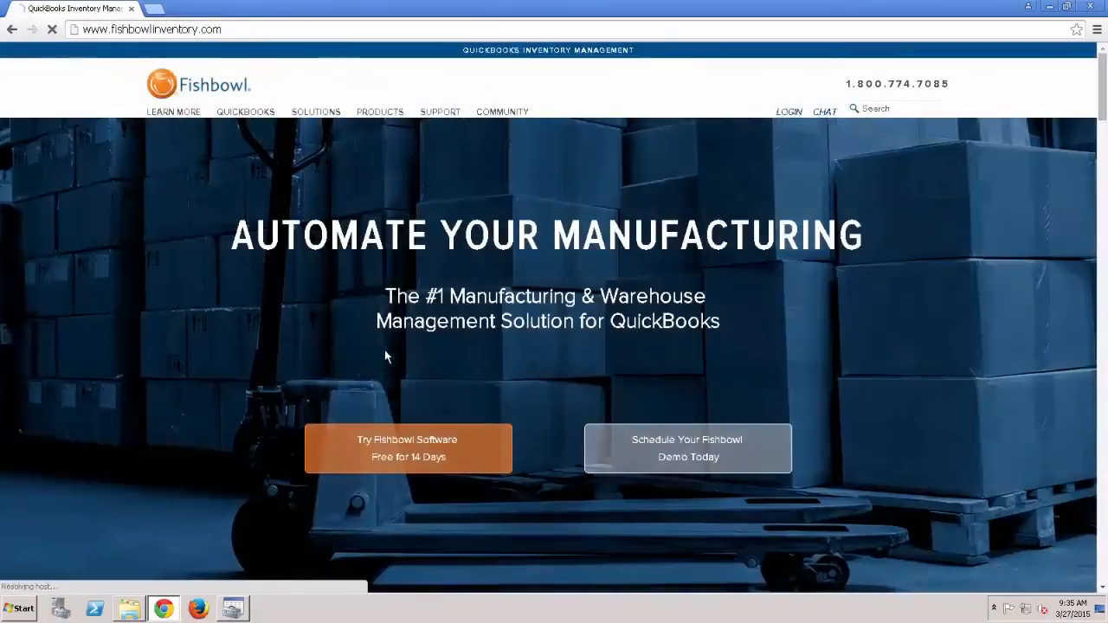
{"action": "mouse_move", "coordinate": [451, 118]}
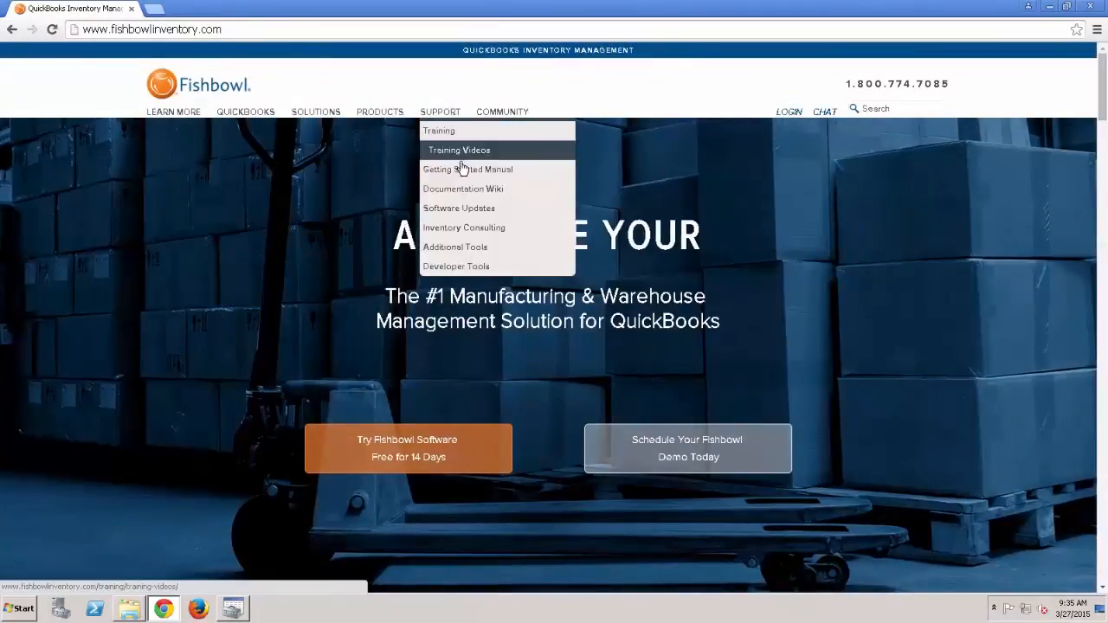
{"action": "left_click", "coordinate": [483, 191]}
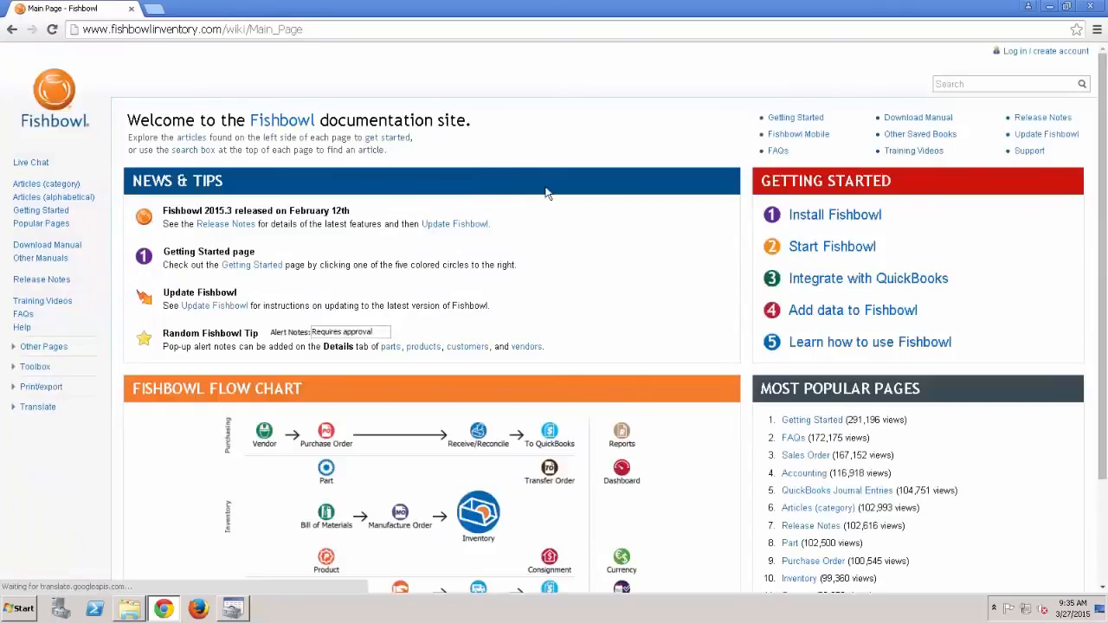
{"action": "left_click", "coordinate": [967, 83]}
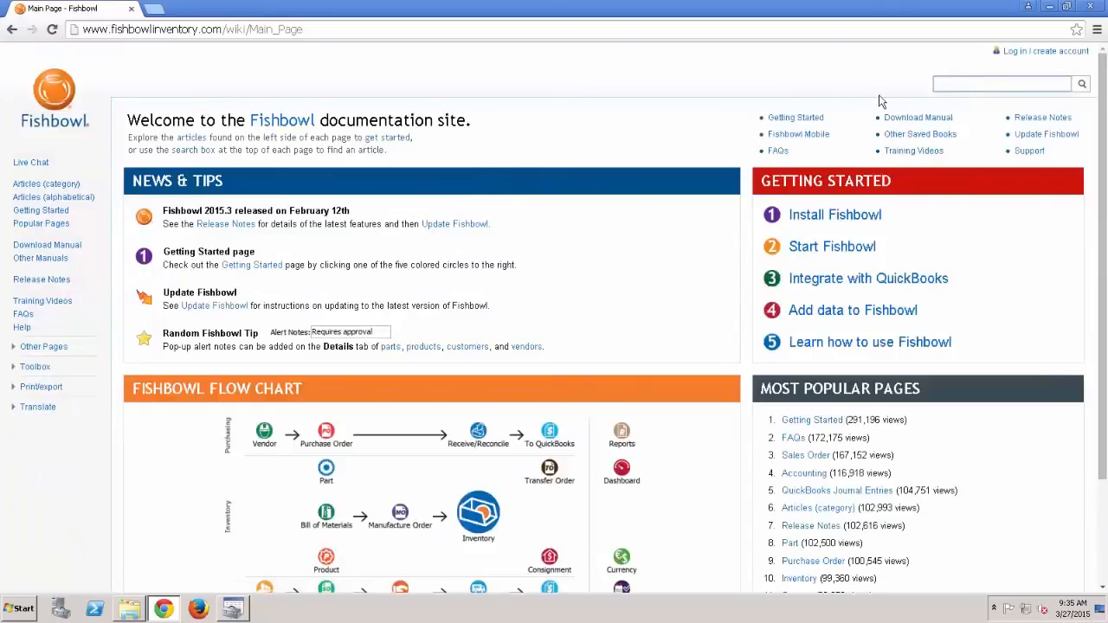
{"action": "type", "text": "odbc"}
{"action": "key", "text": "Return"}
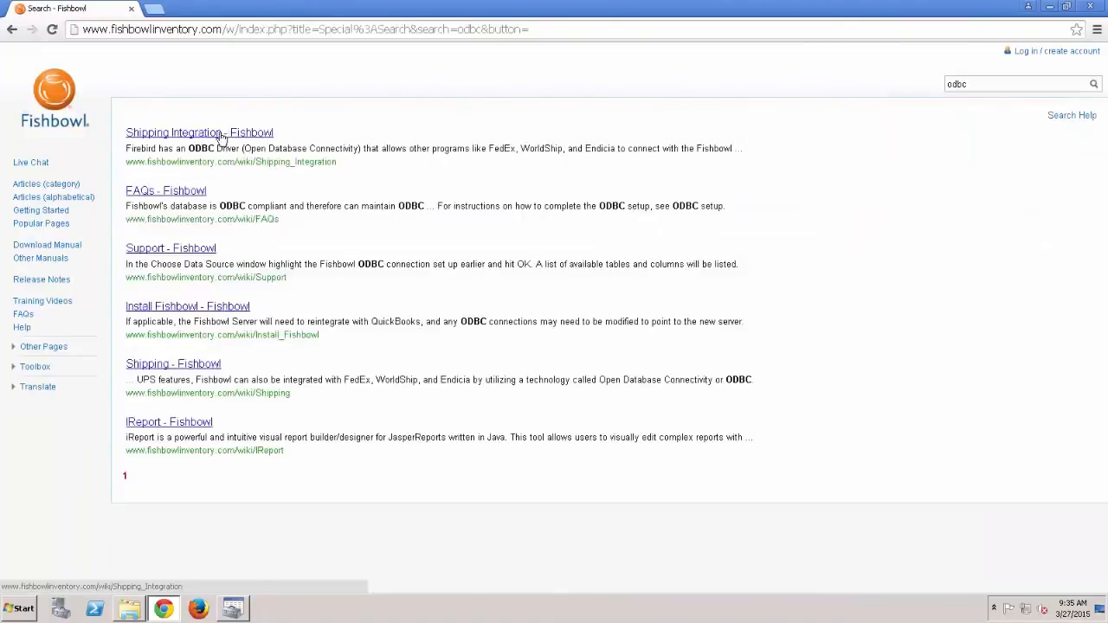
Step: Open the Shipping Integration result and read its ODBC setup note for 64-bit computers
{"action": "left_click", "coordinate": [220, 135]}
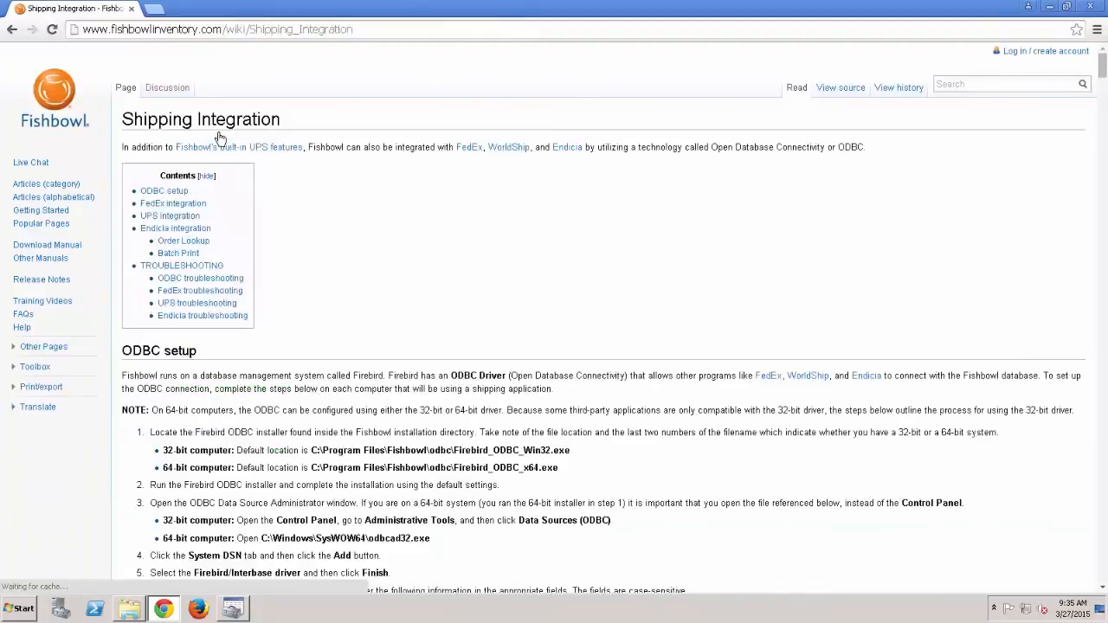
{"action": "left_click", "coordinate": [173, 191]}
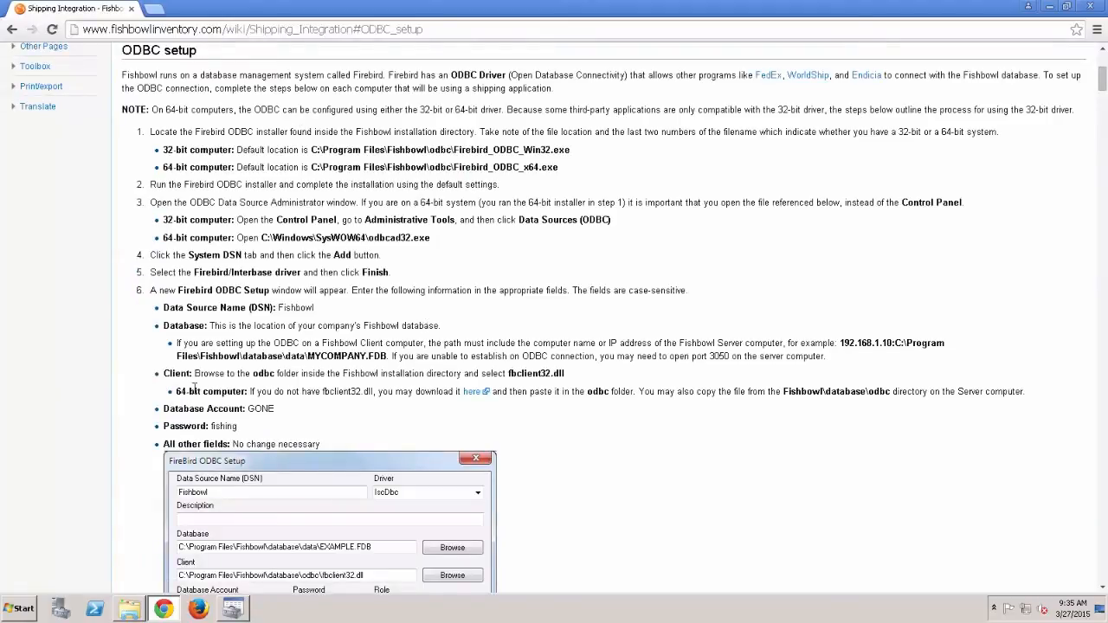
{"action": "left_click_drag", "start_coordinate": [179, 391], "coordinate": [429, 392]}
{"action": "left_click", "coordinate": [446, 392]}
Step: Back in the ODBC setup form, enter the database account name and password
{"action": "left_click", "coordinate": [1050, 7]}
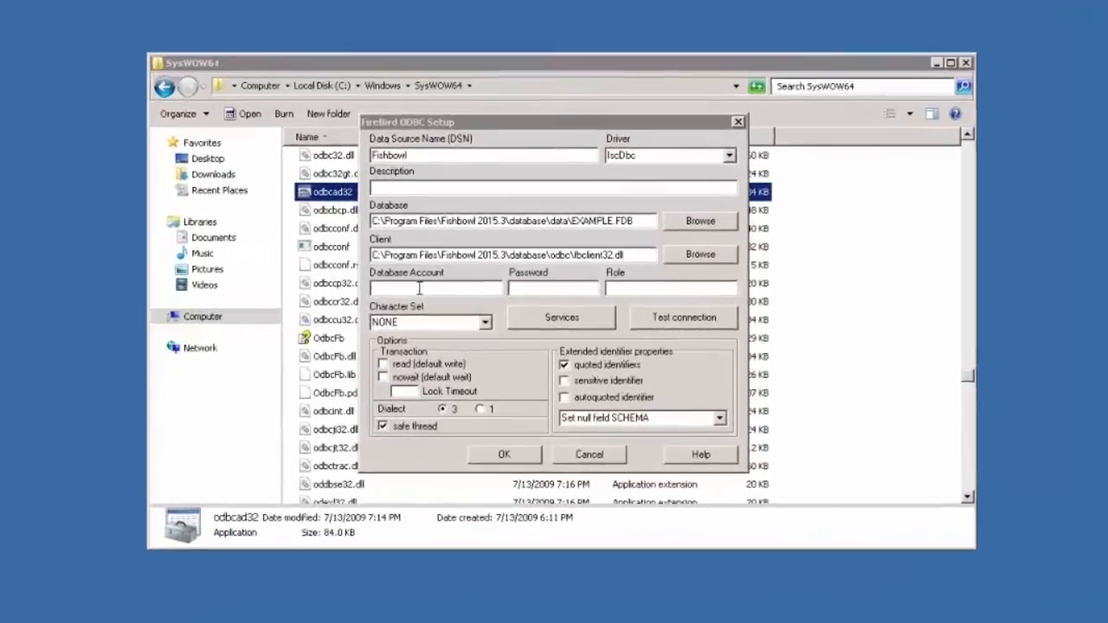
{"action": "left_click", "coordinate": [453, 292]}
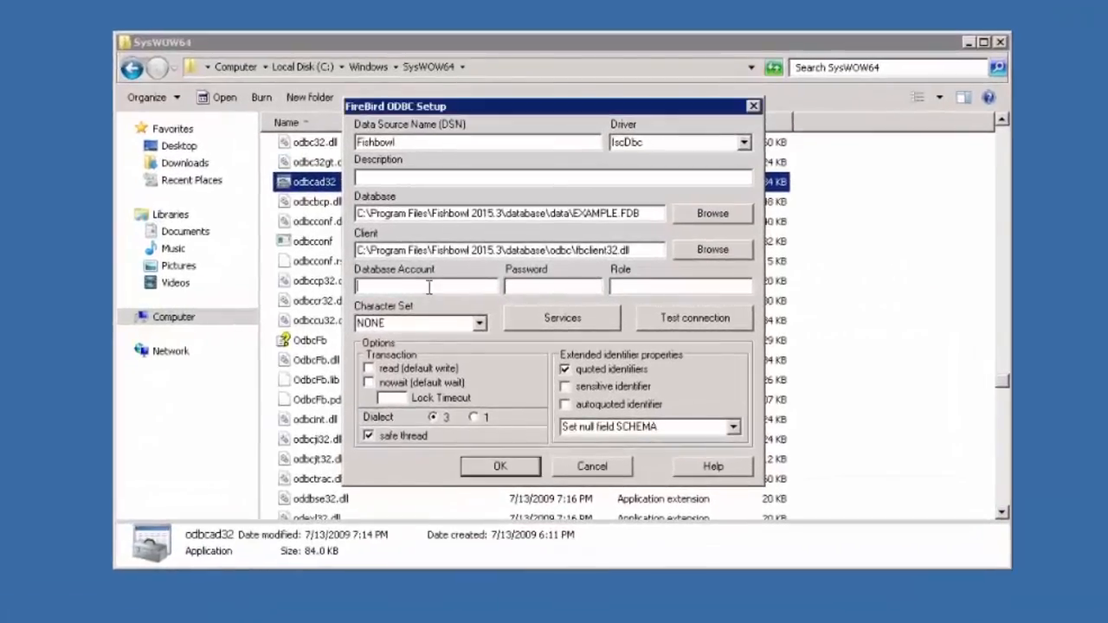
{"action": "type", "text": "GONE"}
{"action": "key", "text": "Tab"}
{"action": "type", "text": "m"}
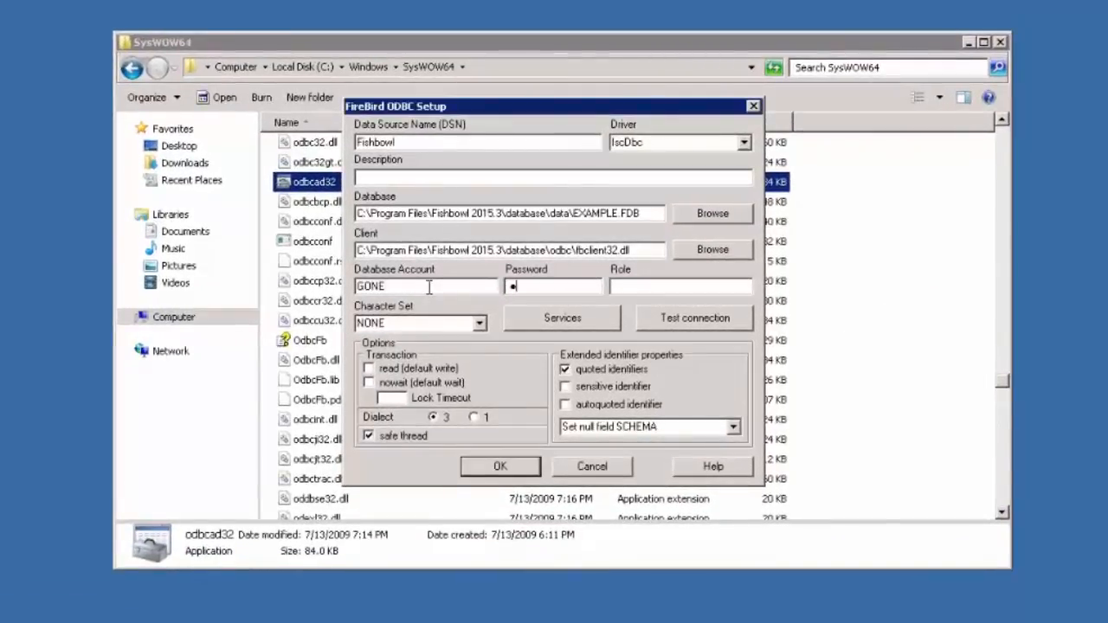
{"action": "type", "text": "ishing"}
Step: Test the connection successfully, save the Fishbowl data source, and minimize the SysWOW64 window
{"action": "left_click", "coordinate": [710, 317]}
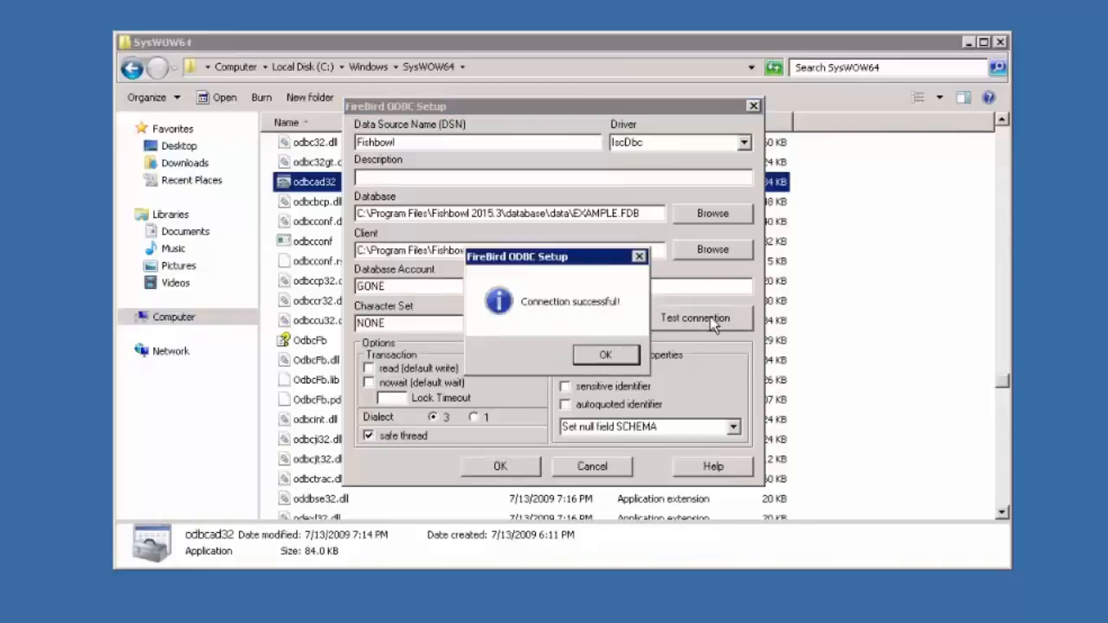
{"action": "left_click", "coordinate": [631, 355]}
{"action": "left_click", "coordinate": [530, 464]}
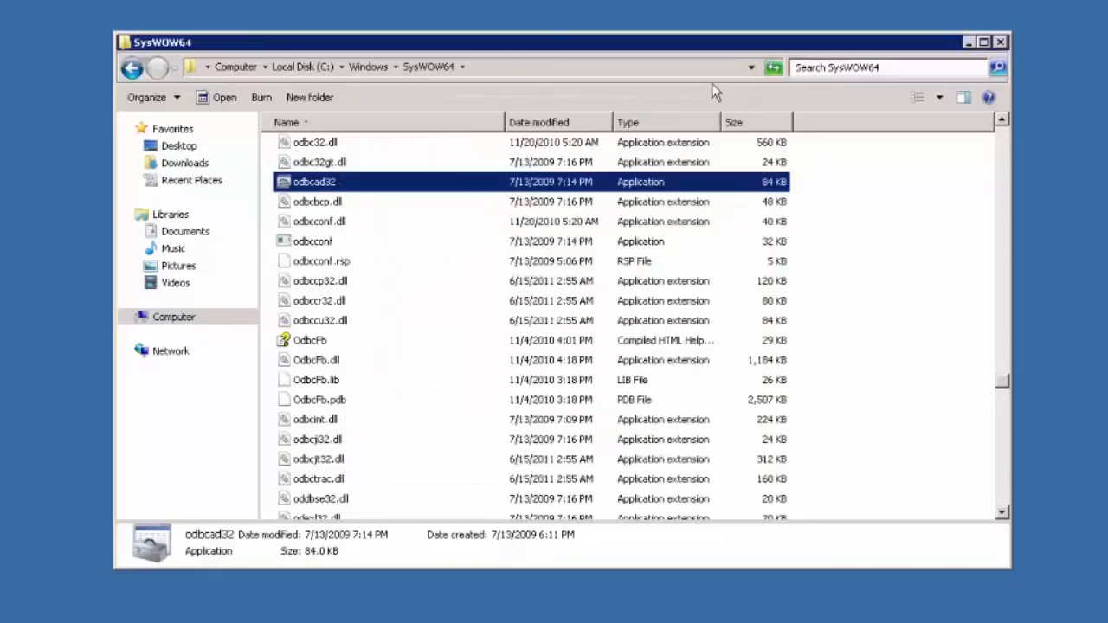
{"action": "left_click", "coordinate": [1000, 42]}
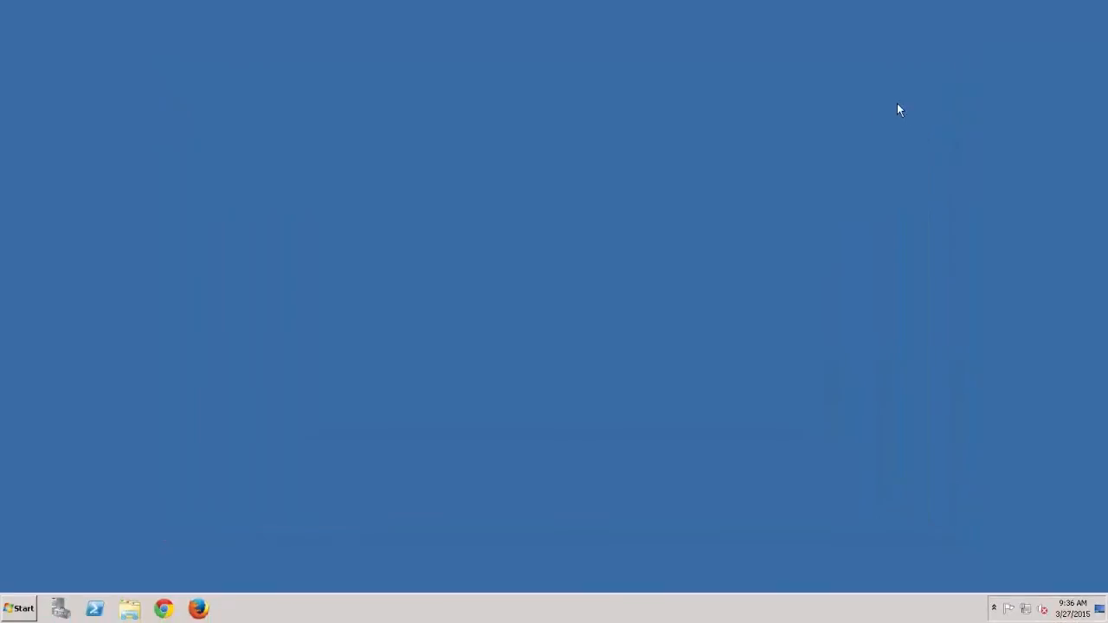